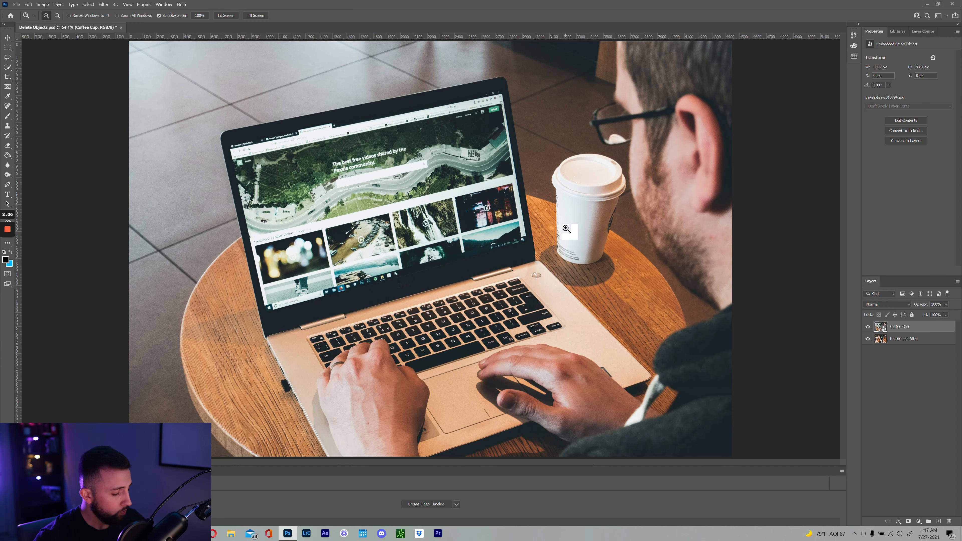
# Magnify the view on the white coffee cup and the table edge beside it
pyautogui.moveTo(583, 215); pyautogui.dragTo(545, 231)
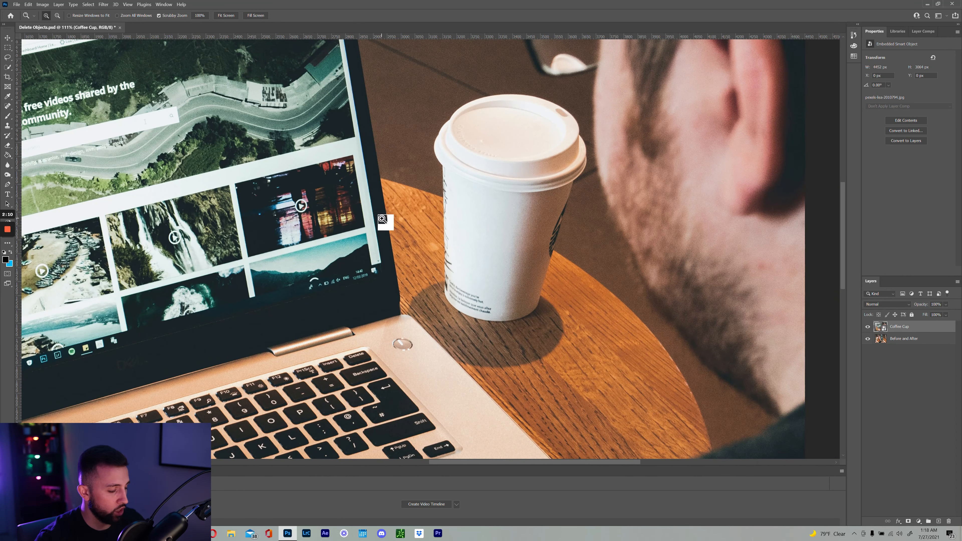
pyautogui.moveTo(468, 237); pyautogui.dragTo(505, 254)
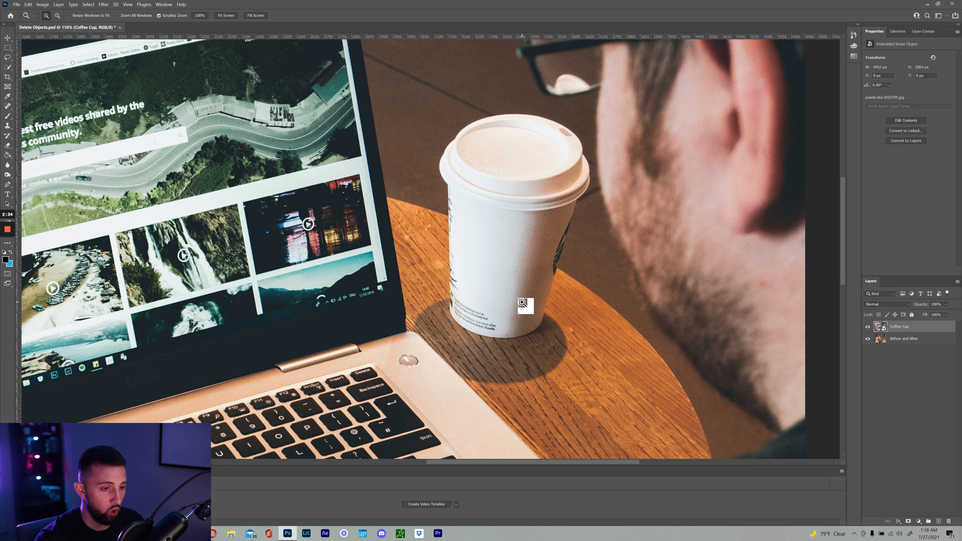
pyautogui.moveTo(521, 301); pyautogui.dragTo(520, 270)
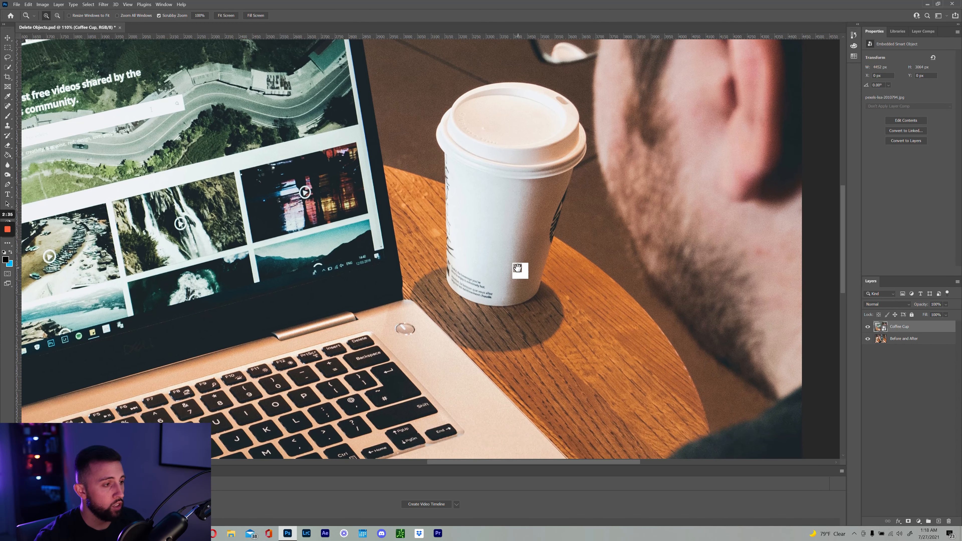
# With the Pen tool, zoom in on the laptop-table corner and place the first anchor there
pyautogui.click(7, 185)
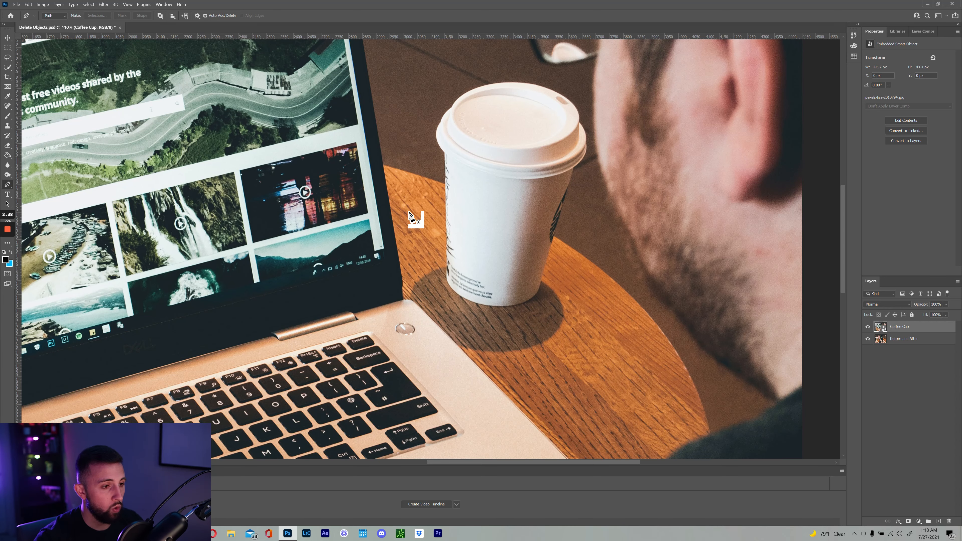
pyautogui.press('z')
pyautogui.moveTo(386, 197); pyautogui.dragTo(415, 228)
pyautogui.moveTo(403, 181); pyautogui.dragTo(414, 183)
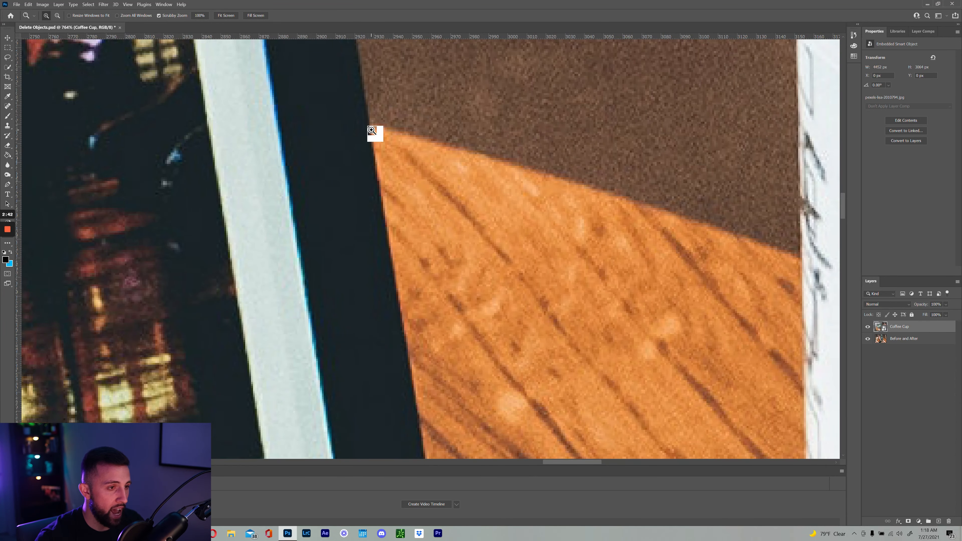
pyautogui.press('p')
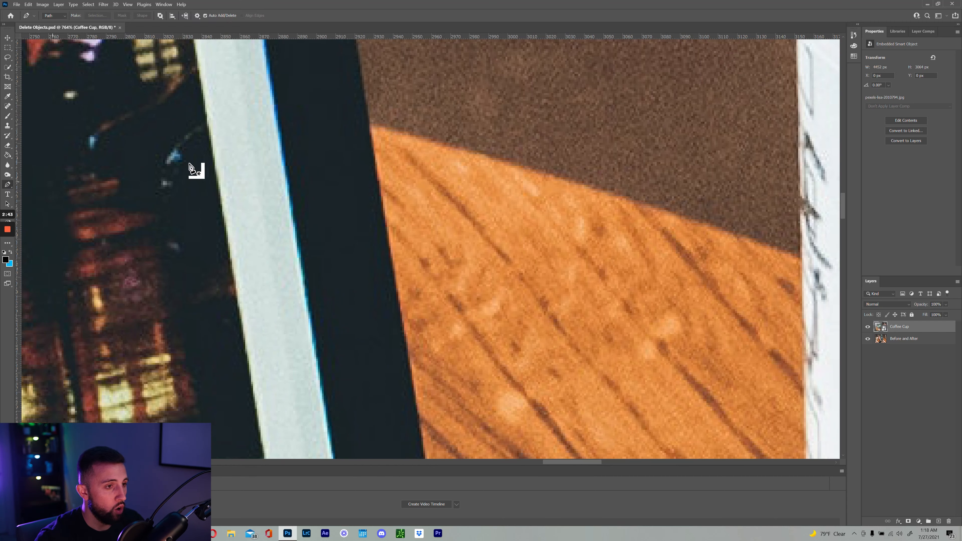
pyautogui.click(369, 126)
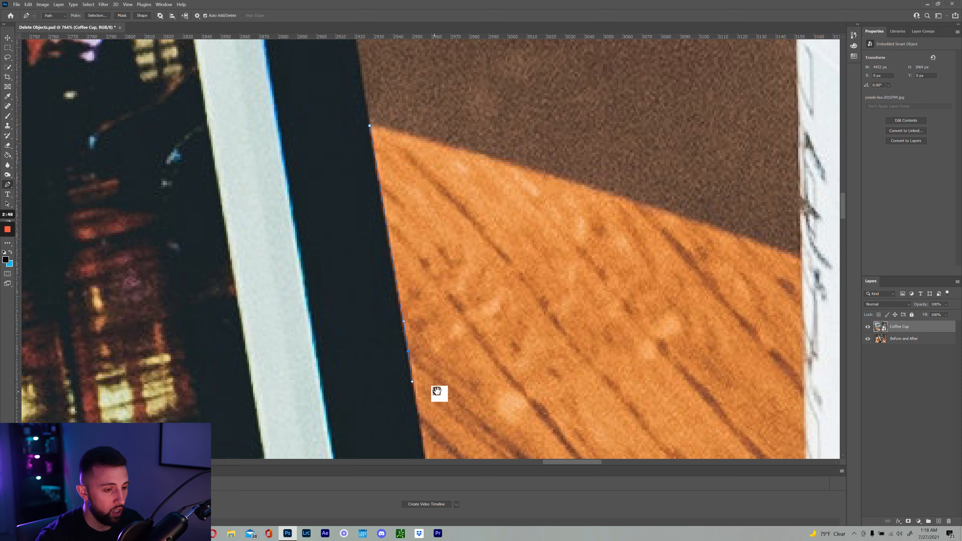
# Trace the path down the laptop's lower edge and curve it around the cup along the table rim
pyautogui.moveTo(438, 393); pyautogui.dragTo(425, 196)
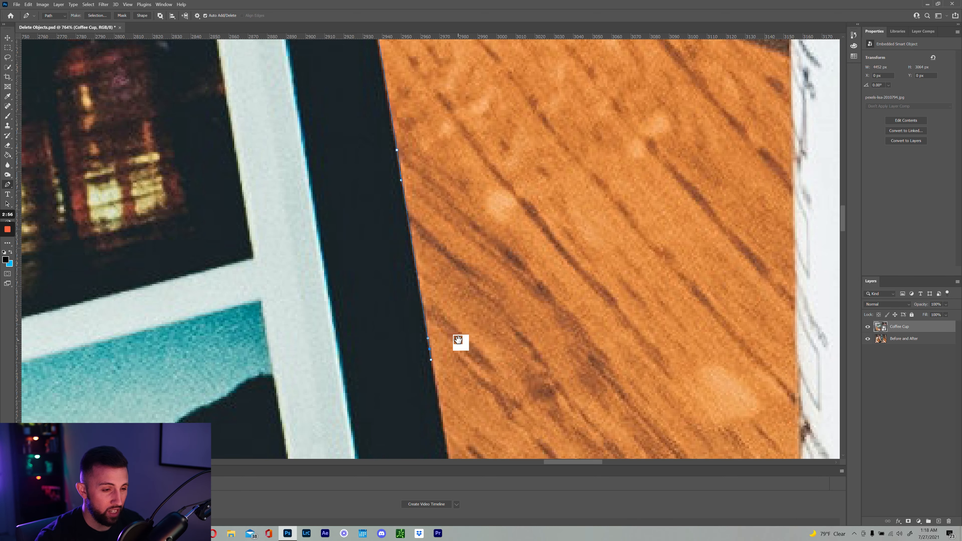
pyautogui.moveTo(458, 340); pyautogui.dragTo(485, 119)
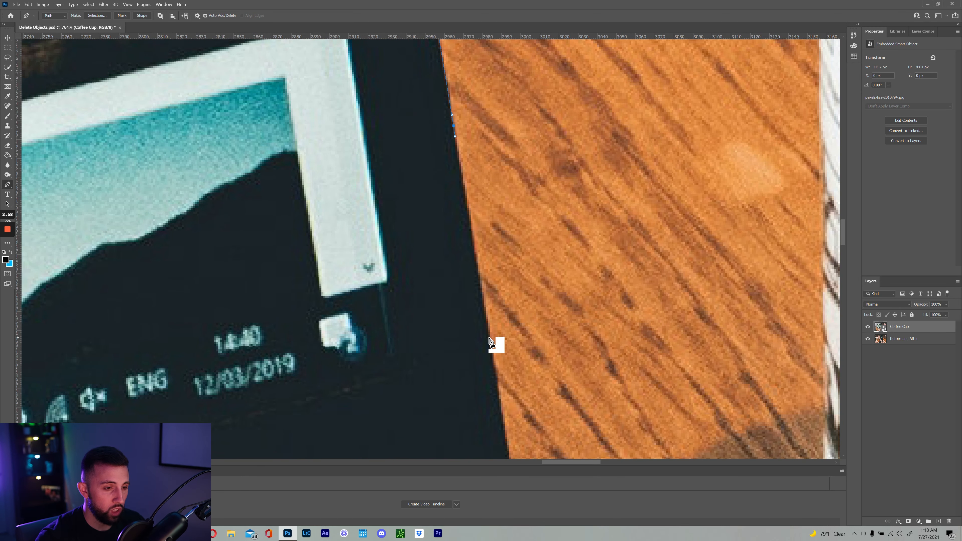
pyautogui.moveTo(514, 352); pyautogui.dragTo(509, 188)
pyautogui.scroll(-3, 514, 193)
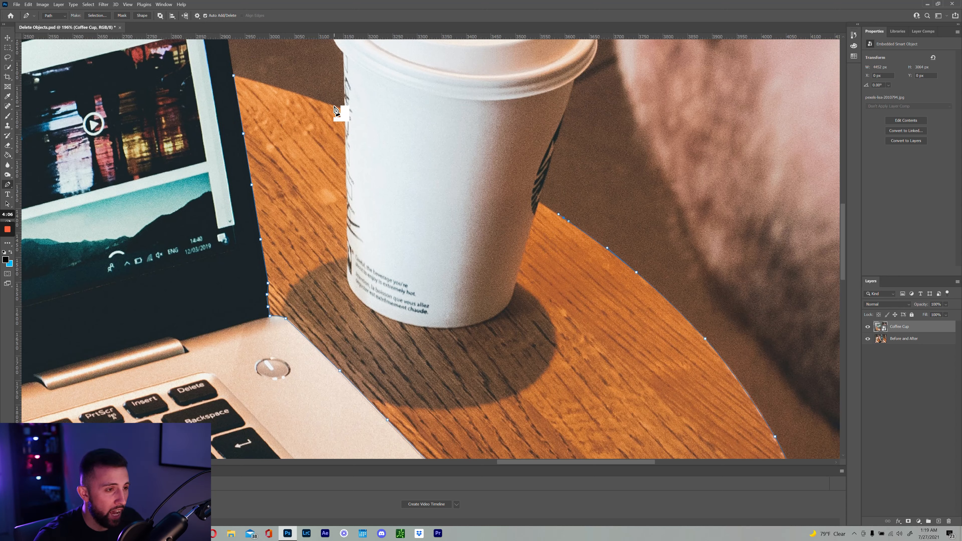
pyautogui.moveTo(332, 106); pyautogui.dragTo(226, 72)
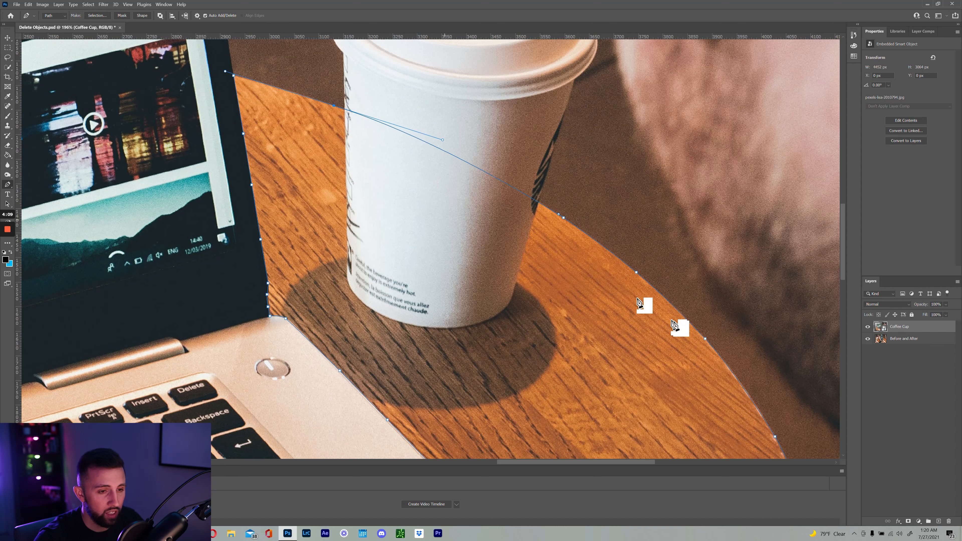
# Close the tabletop path and convert it into a selection with a 0-pixel feather
pyautogui.click(235, 76)
pyautogui.rightClick(311, 159)
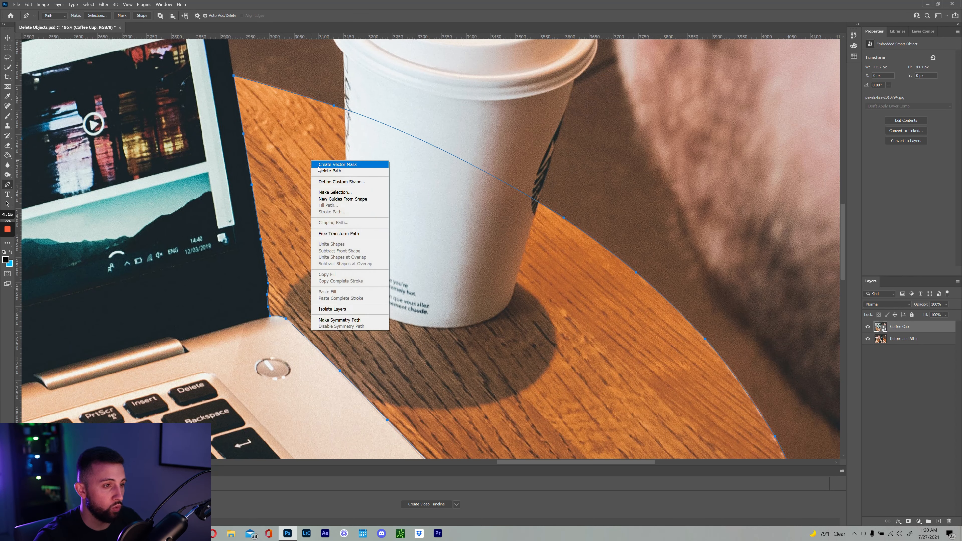
pyautogui.click(340, 194)
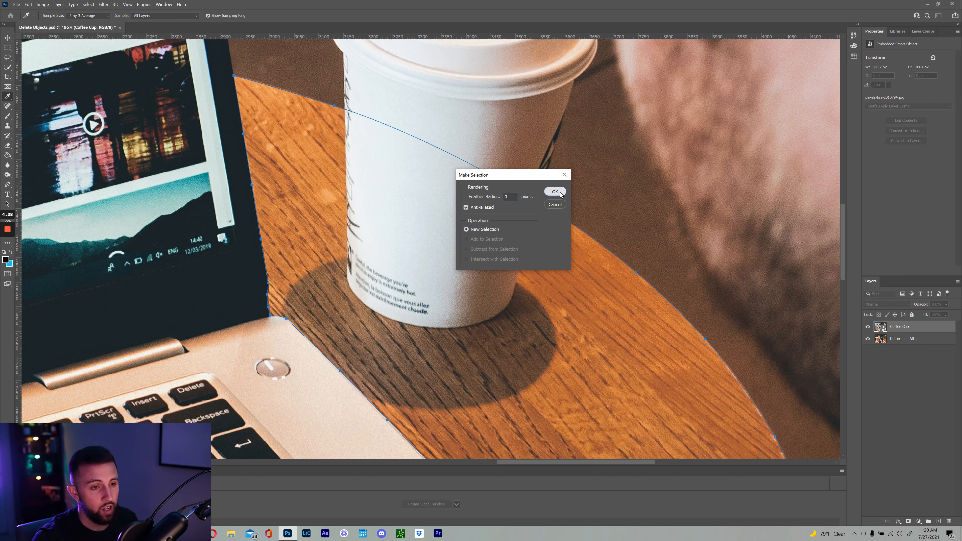
pyautogui.click(555, 191)
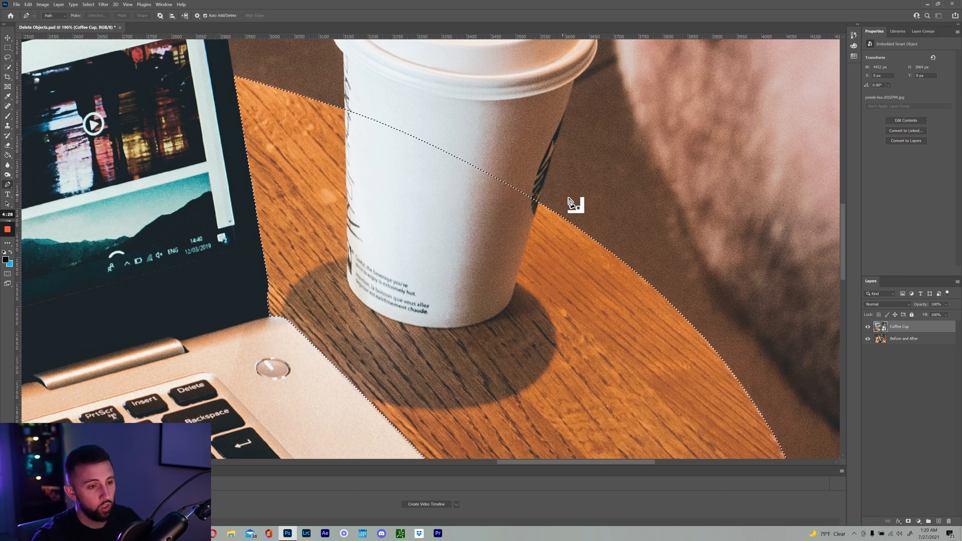
pyautogui.click(9, 126)
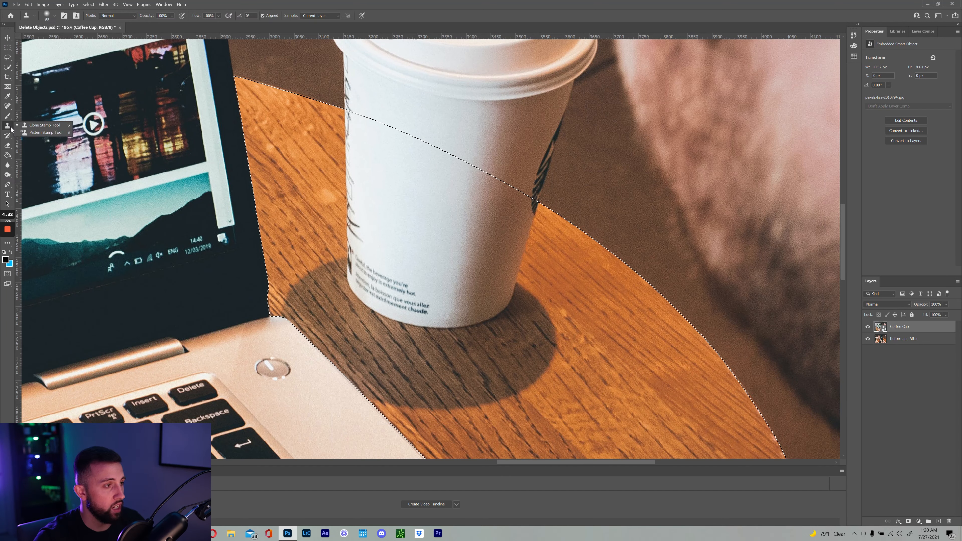
# Choose the Clone Stamp tool and rasterize the Coffee Cup layer
pyautogui.click(42, 126)
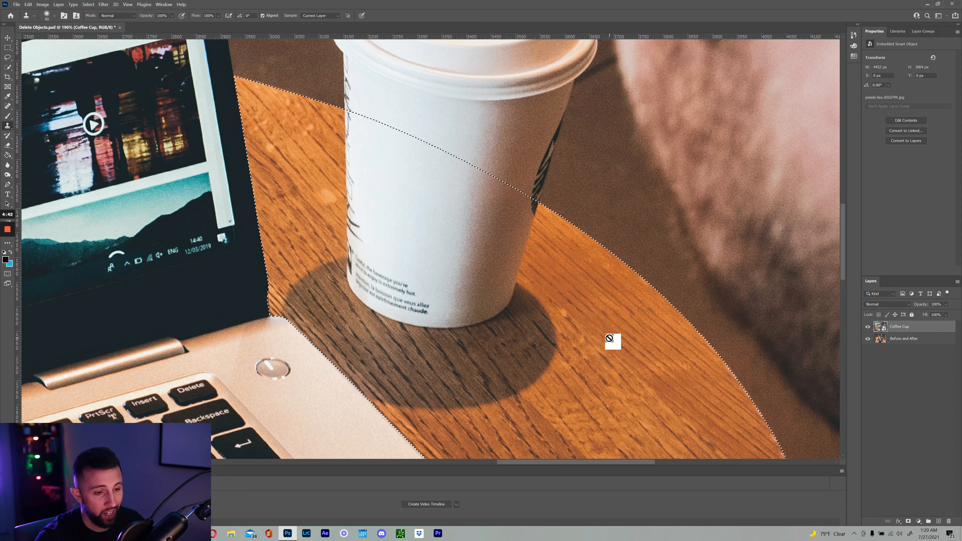
pyautogui.rightClick(916, 327)
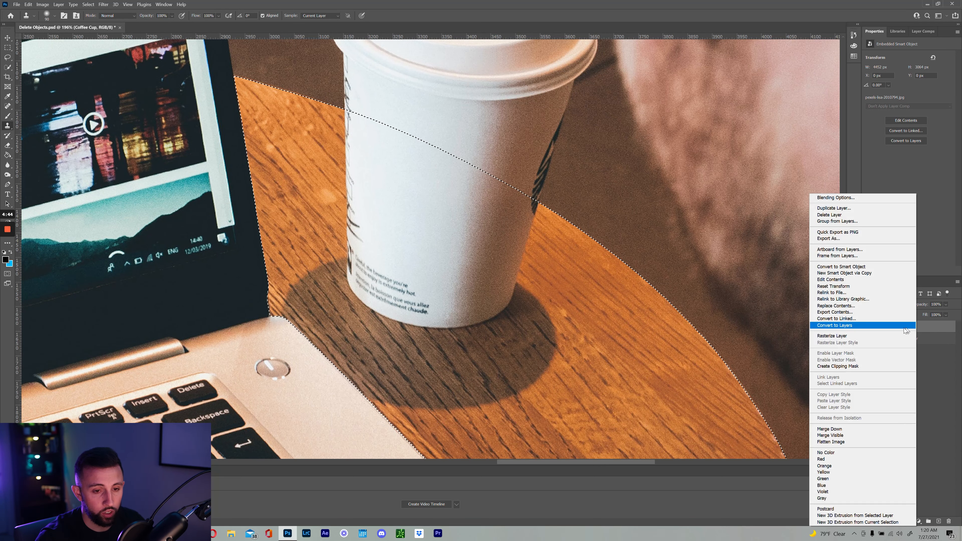
pyautogui.click(879, 336)
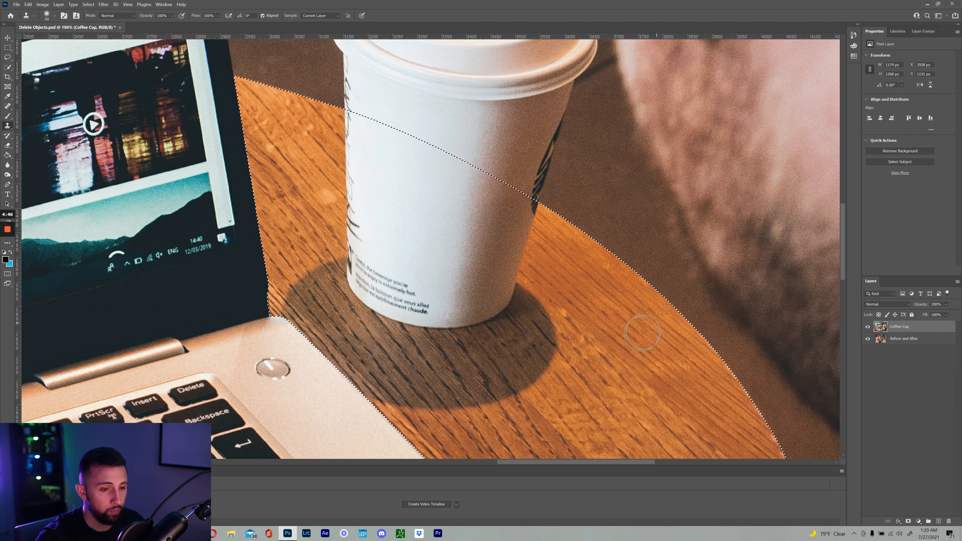
pyautogui.moveTo(615, 371); pyautogui.dragTo(596, 311)
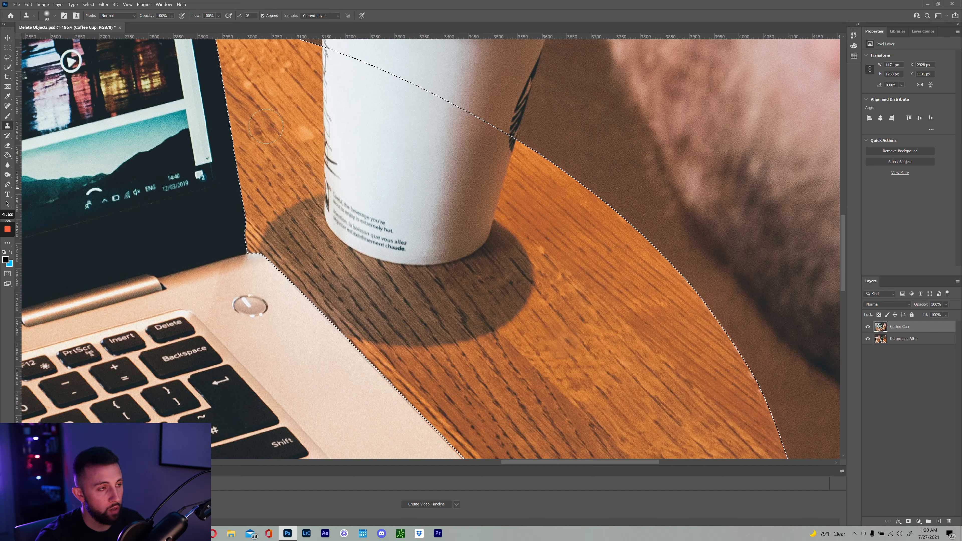
# Give the Clone Stamp a 90 px soft round brush at 0% hardness, undoing a stray dab
pyautogui.click(47, 15)
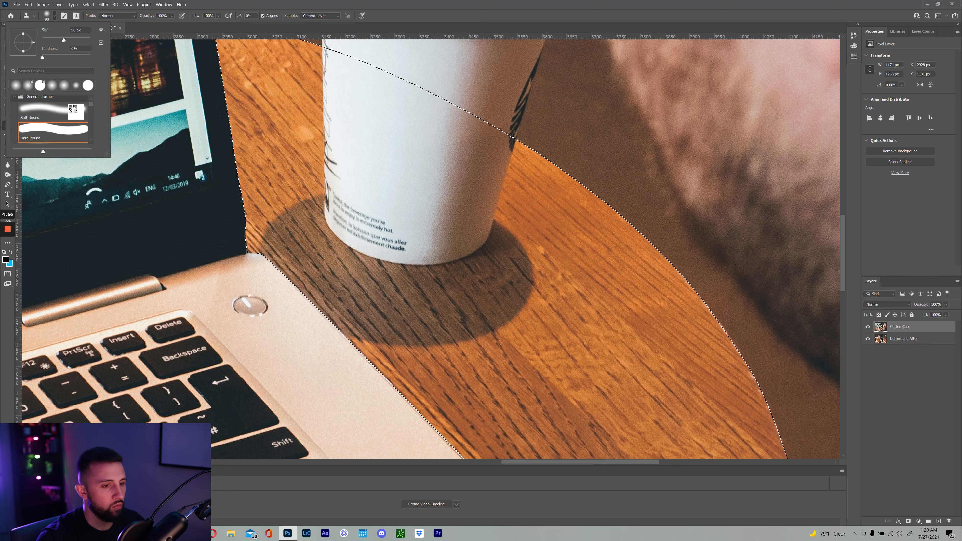
pyautogui.click(257, 107)
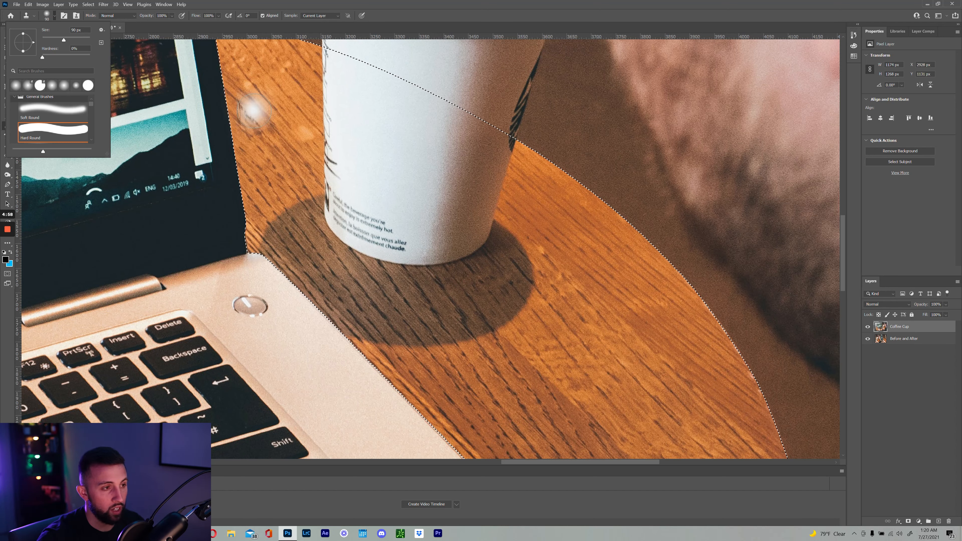
pyautogui.hotkey('ctrl', 'z')
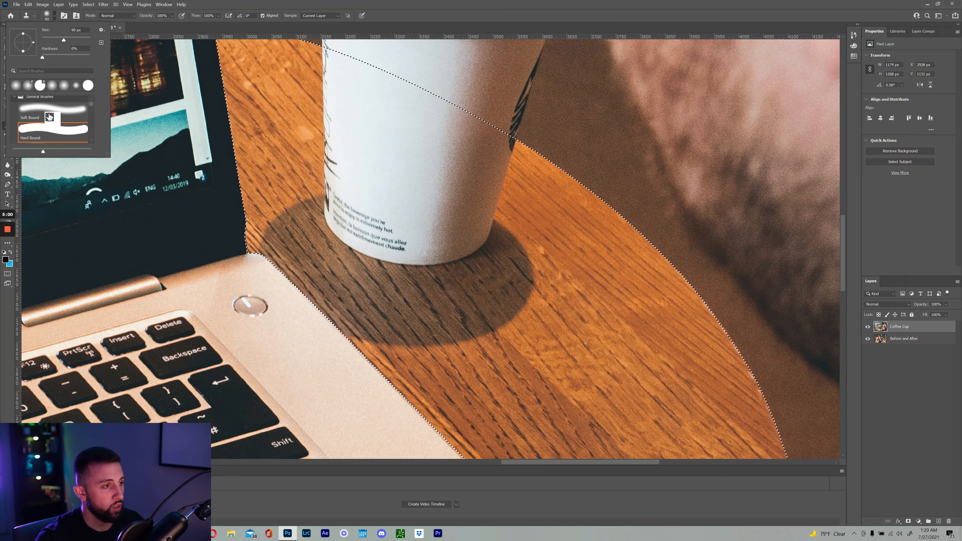
pyautogui.click(49, 118)
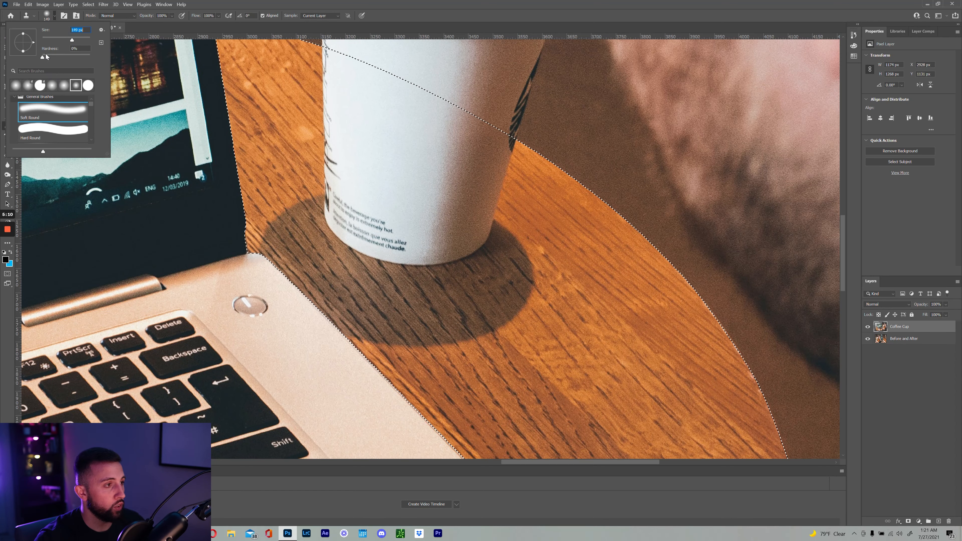
# Sample clean wood and clone it over the top of the cup's shadow, undoing one bad stroke
pyautogui.click(631, 387)
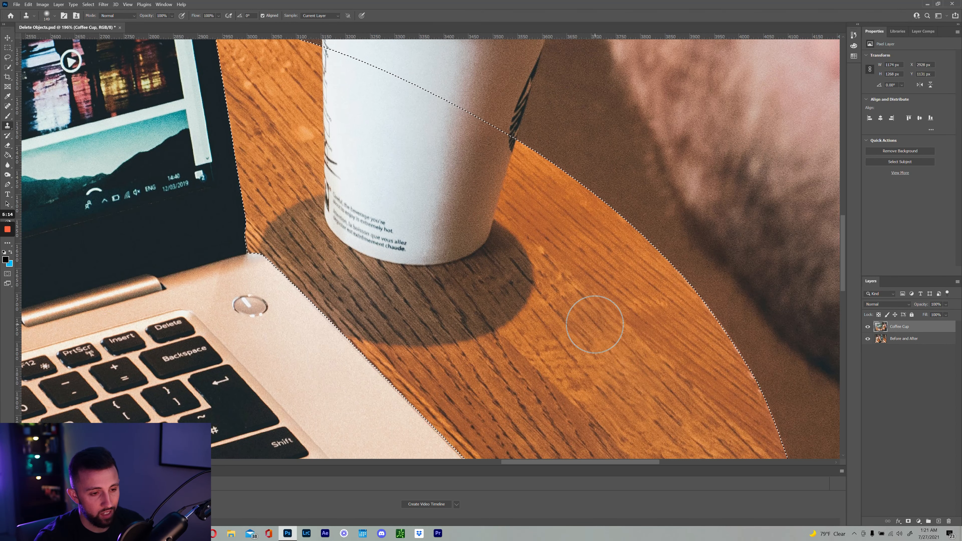
pyautogui.press('alt')
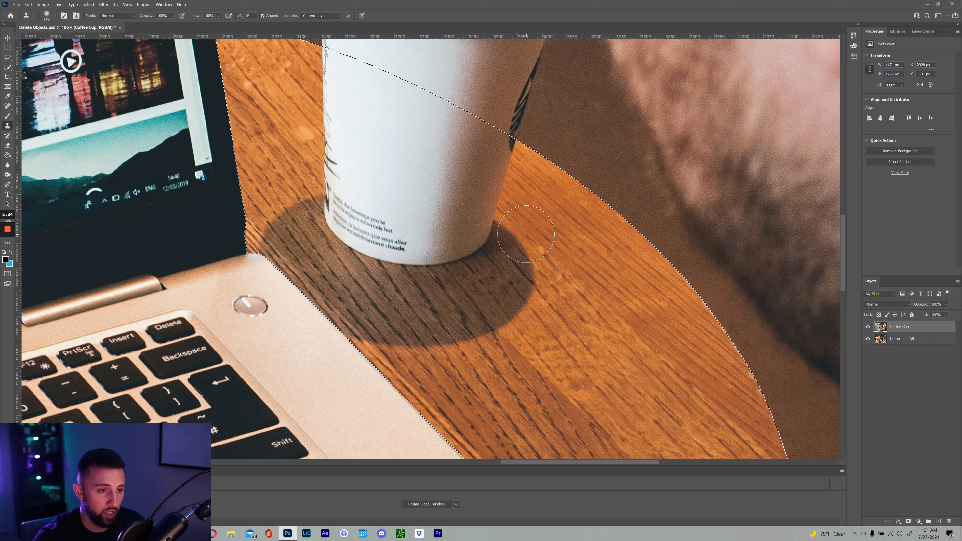
pyautogui.moveTo(491, 262)
pyautogui.mouseDown()
pyautogui.moveTo(533, 248)
pyautogui.moveTo(492, 327)
pyautogui.mouseUp()
pyautogui.keyDown('alt'); pyautogui.click(623, 317); pyautogui.keyUp('alt')
pyautogui.moveTo(565, 258); pyautogui.dragTo(551, 229)
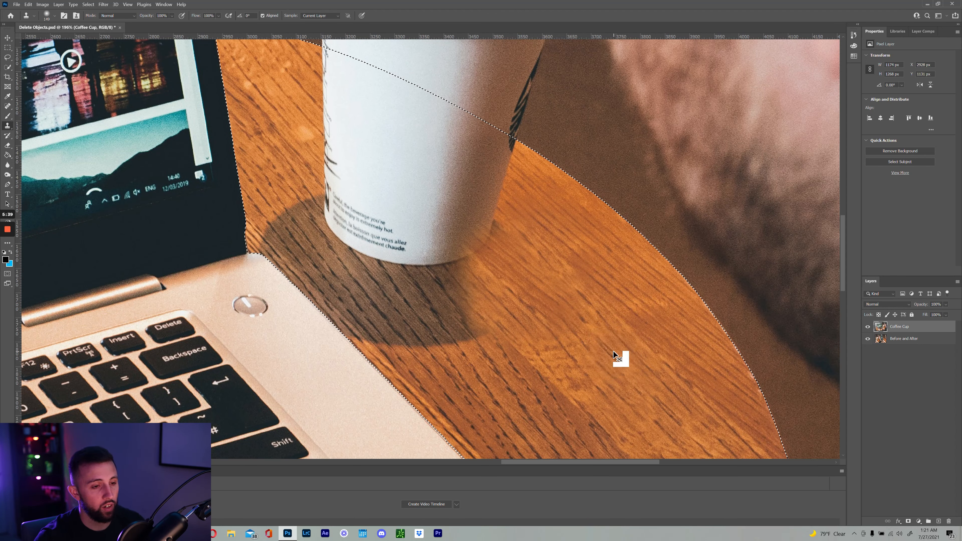
pyautogui.hotkey('ctrl', 'z')
pyautogui.hotkey('ctrl', 'z')
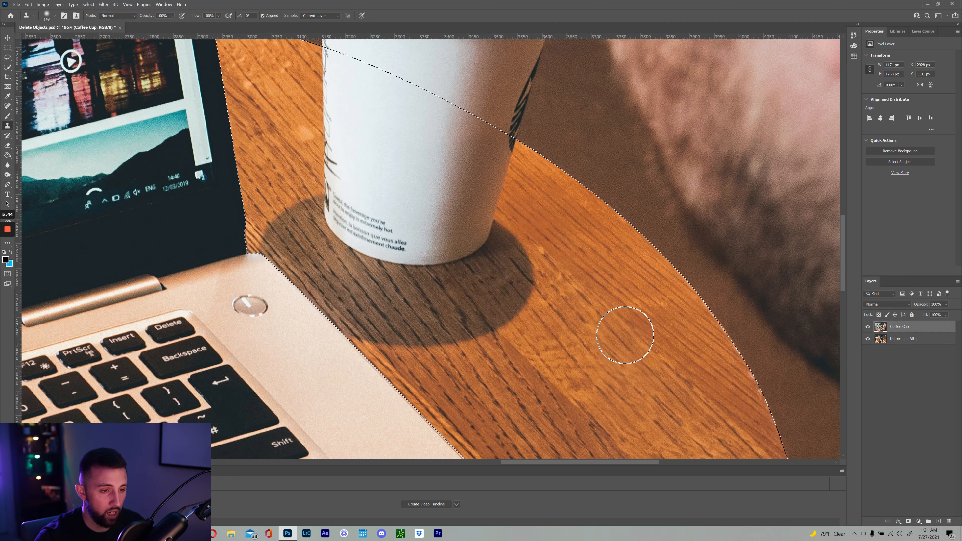
pyautogui.keyDown('alt'); pyautogui.click(626, 333); pyautogui.keyUp('alt')
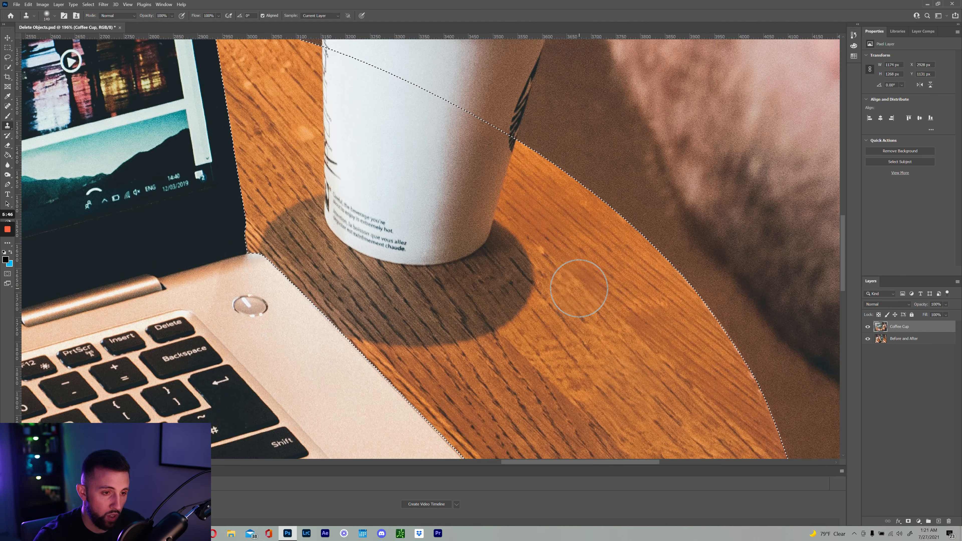
pyautogui.moveTo(578, 286)
pyautogui.mouseDown()
pyautogui.moveTo(513, 234)
pyautogui.moveTo(545, 284)
pyautogui.moveTo(514, 282)
pyautogui.moveTo(529, 311)
pyautogui.moveTo(490, 295)
pyautogui.moveTo(523, 350)
pyautogui.moveTo(464, 287)
pyautogui.mouseUp()
# Resample several wood patches and paint grain over the shadow's right edge
pyautogui.keyDown('alt'); pyautogui.click(542, 373); pyautogui.keyUp('alt')
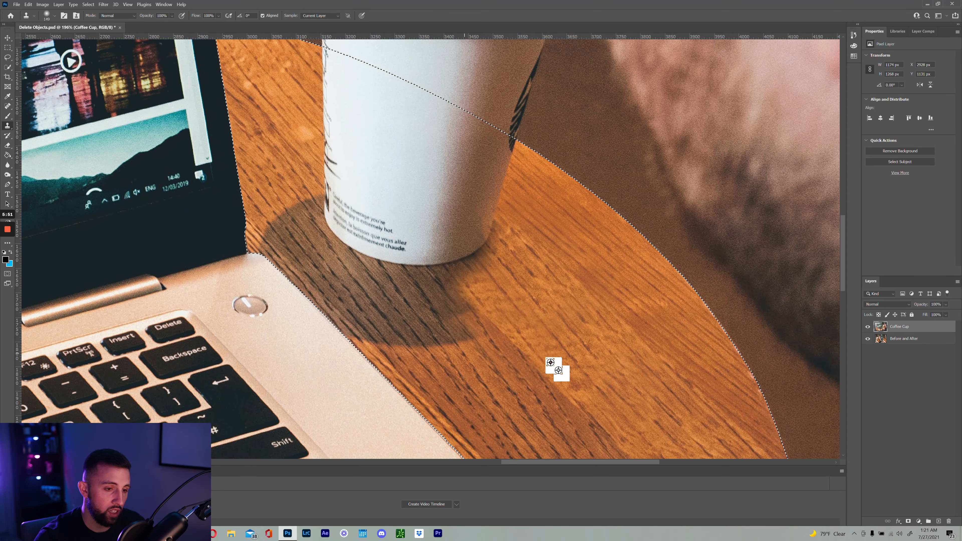
pyautogui.keyDown('alt'); pyautogui.click(587, 368); pyautogui.keyUp('alt')
pyautogui.moveTo(572, 350); pyautogui.dragTo(546, 322)
pyautogui.moveTo(604, 334); pyautogui.dragTo(572, 305)
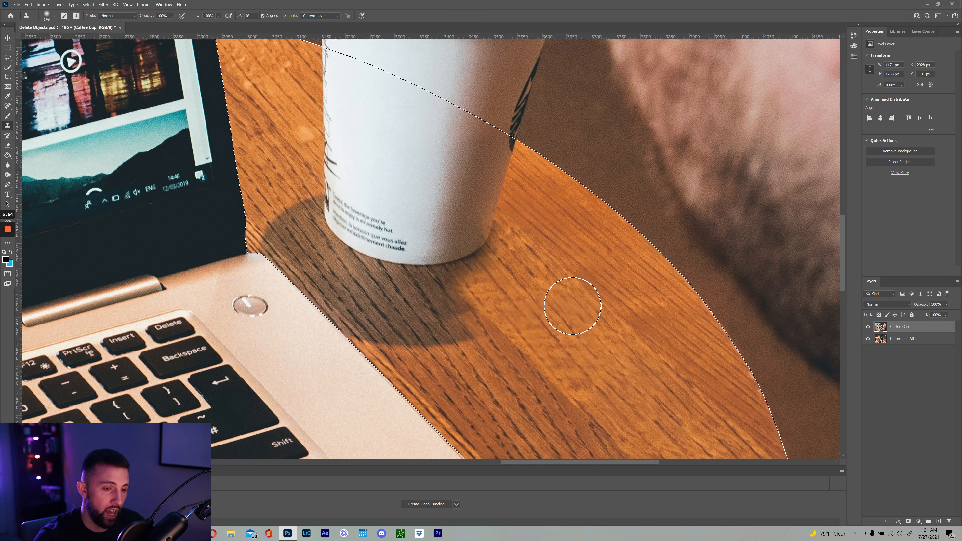
pyautogui.keyDown('alt'); pyautogui.click(493, 365); pyautogui.keyUp('alt')
pyautogui.moveTo(465, 330); pyautogui.dragTo(418, 275)
pyautogui.keyDown('alt'); pyautogui.click(484, 350); pyautogui.keyUp('alt')
pyautogui.keyDown('alt'); pyautogui.click(472, 389); pyautogui.keyUp('alt')
pyautogui.moveTo(422, 333)
pyautogui.mouseDown()
pyautogui.moveTo(383, 306)
pyautogui.moveTo(379, 315)
pyautogui.mouseUp()
# Paint cloned wood over the remaining white base of the cup
pyautogui.moveTo(409, 257); pyautogui.dragTo(511, 212)
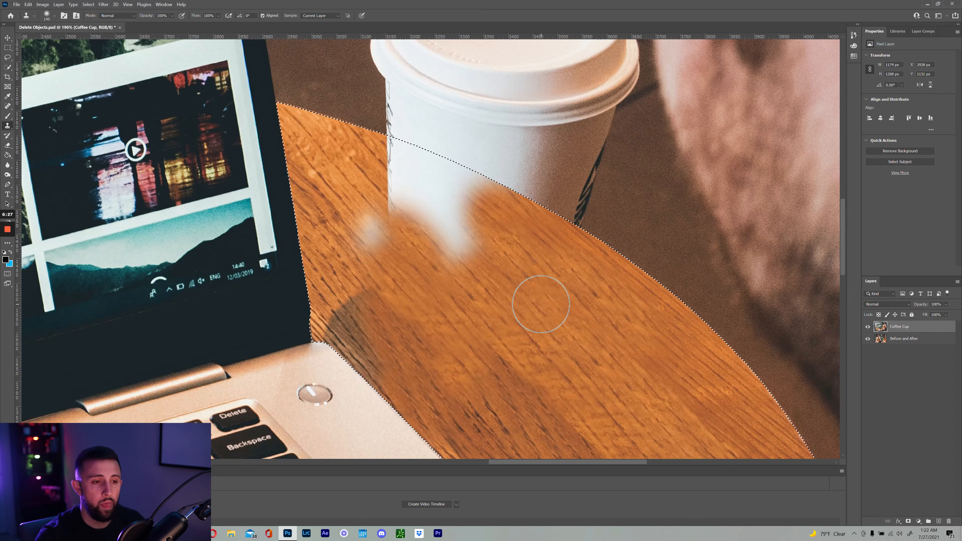
pyautogui.moveTo(432, 215)
pyautogui.mouseDown()
pyautogui.moveTo(419, 208)
pyautogui.moveTo(406, 231)
pyautogui.mouseUp()
pyautogui.moveTo(387, 235)
pyautogui.mouseDown()
pyautogui.moveTo(386, 201)
pyautogui.moveTo(410, 214)
pyautogui.moveTo(398, 190)
pyautogui.moveTo(426, 240)
pyautogui.mouseUp()
pyautogui.keyDown('alt'); pyautogui.click(401, 211); pyautogui.keyUp('alt')
pyautogui.moveTo(378, 176)
pyautogui.mouseDown()
pyautogui.moveTo(405, 165)
pyautogui.moveTo(542, 227)
pyautogui.moveTo(526, 224)
pyautogui.mouseUp()
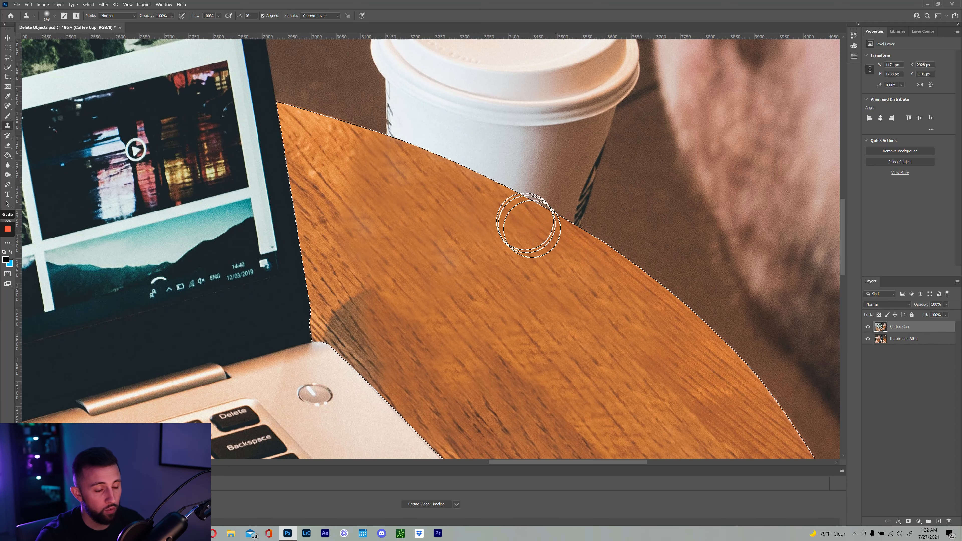
# Extend resampled wood grain up-left across the tabletop and patch near the cup's edge
pyautogui.keyDown('alt'); pyautogui.click(631, 291); pyautogui.keyUp('alt')
pyautogui.moveTo(615, 269)
pyautogui.mouseDown()
pyautogui.moveTo(547, 224)
pyautogui.moveTo(388, 151)
pyautogui.mouseUp()
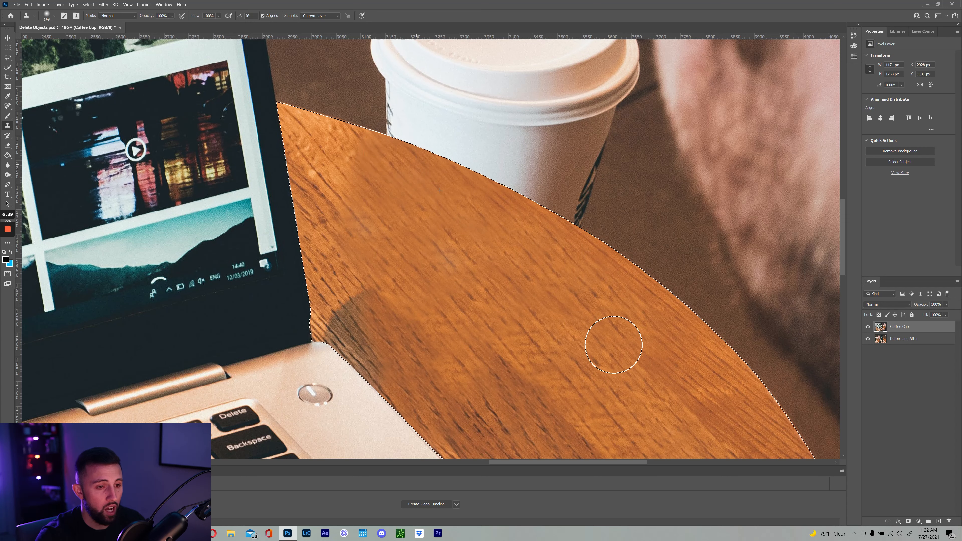
pyautogui.keyDown('alt'); pyautogui.click(556, 326); pyautogui.keyUp('alt')
pyautogui.moveTo(546, 291); pyautogui.dragTo(460, 240)
pyautogui.keyDown('alt'); pyautogui.click(518, 274); pyautogui.keyUp('alt')
pyautogui.moveTo(536, 258); pyautogui.dragTo(488, 231)
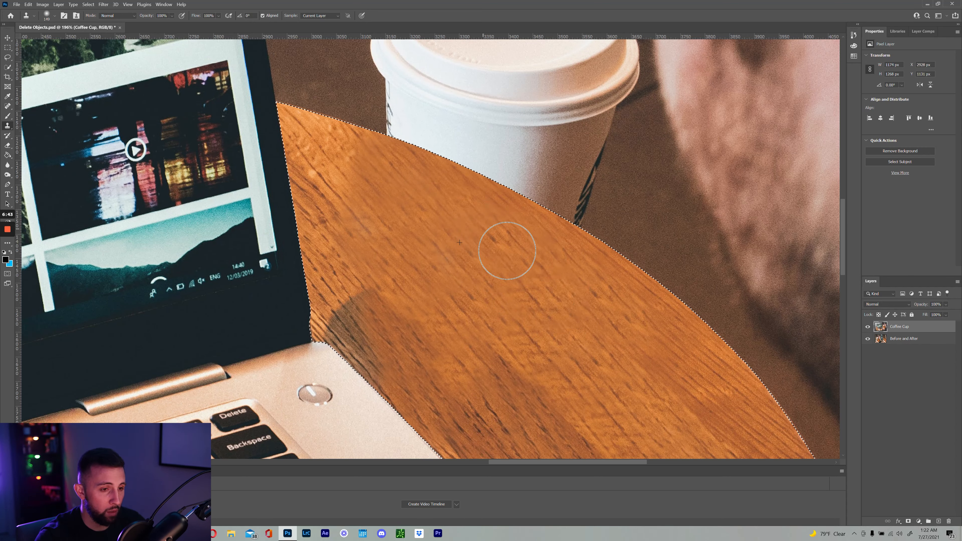
pyautogui.keyDown('alt'); pyautogui.click(629, 415); pyautogui.keyUp('alt')
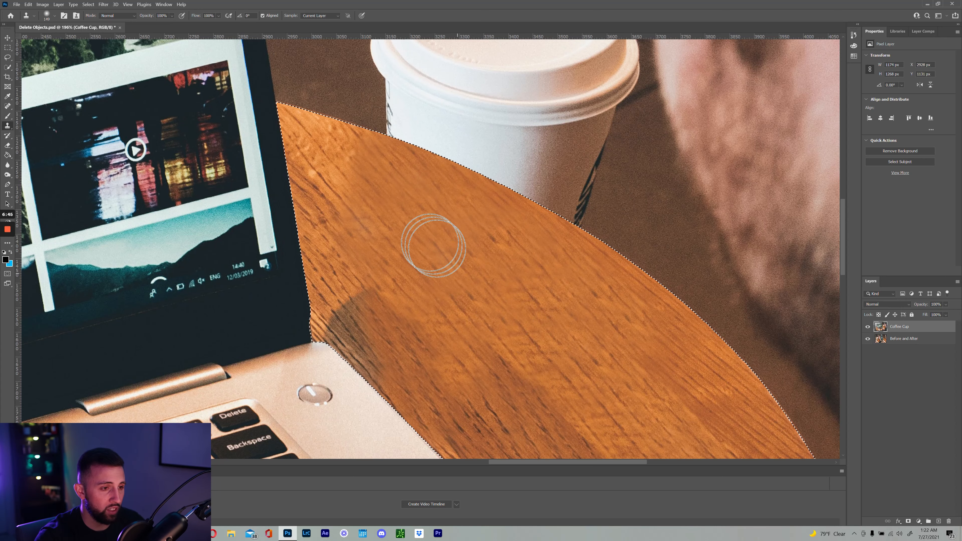
pyautogui.moveTo(375, 188)
pyautogui.mouseDown()
pyautogui.moveTo(357, 152)
pyautogui.moveTo(387, 156)
pyautogui.moveTo(341, 179)
pyautogui.moveTo(339, 143)
pyautogui.moveTo(359, 138)
pyautogui.moveTo(423, 154)
pyautogui.moveTo(381, 187)
pyautogui.moveTo(424, 183)
pyautogui.moveTo(429, 170)
pyautogui.moveTo(541, 210)
pyautogui.mouseUp()
# Stamp wood over the dark shadow along the table edge and its upper tip
pyautogui.keyDown('alt'); pyautogui.click(331, 144); pyautogui.keyUp('alt')
pyautogui.keyDown('alt'); pyautogui.click(342, 174); pyautogui.keyUp('alt')
pyautogui.keyDown('alt'); pyautogui.click(392, 189); pyautogui.keyUp('alt')
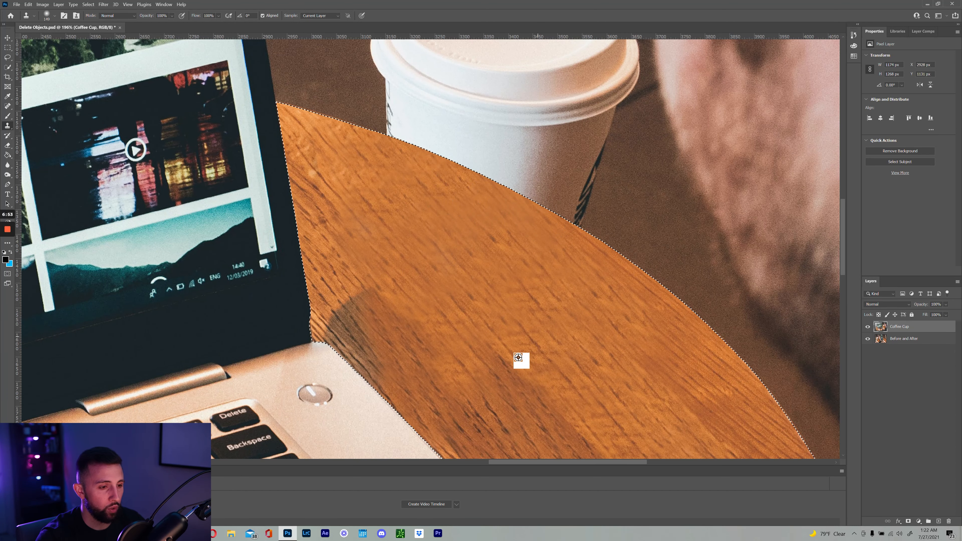
pyautogui.keyDown('alt'); pyautogui.click(343, 253); pyautogui.keyUp('alt')
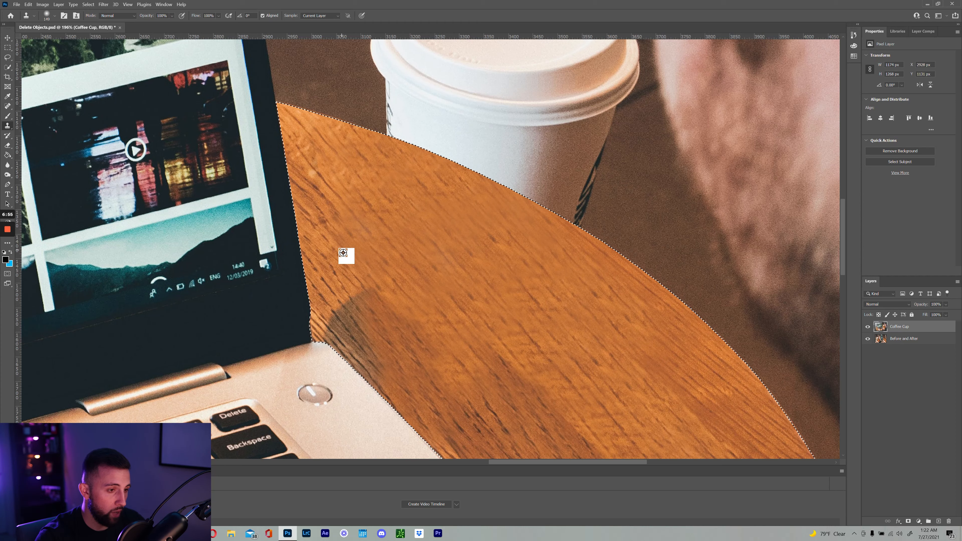
pyautogui.moveTo(373, 306); pyautogui.dragTo(366, 314)
# Shrink the brush to 125 and cover the shadow near the laptop corner with darker wood
pyautogui.press('[')
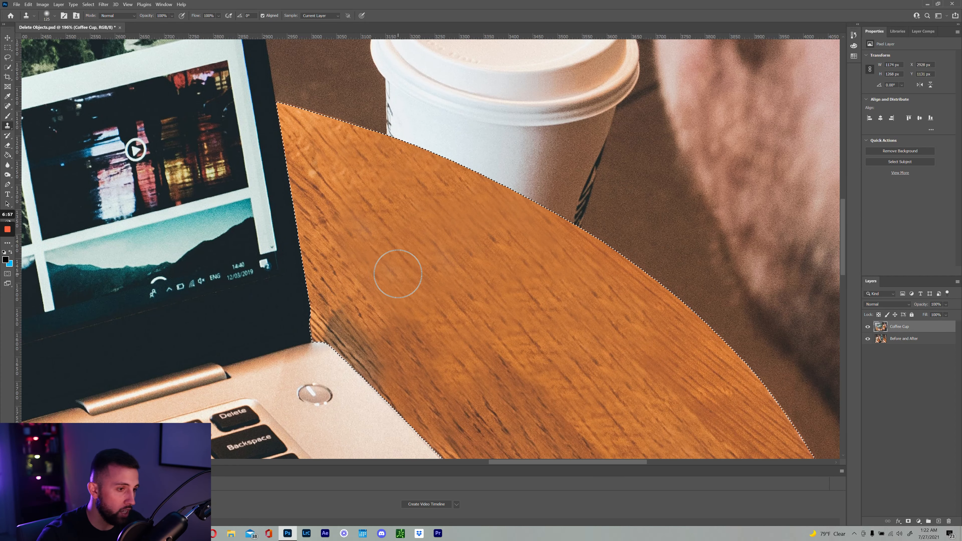
pyautogui.keyDown('alt'); pyautogui.click(348, 253); pyautogui.keyUp('alt')
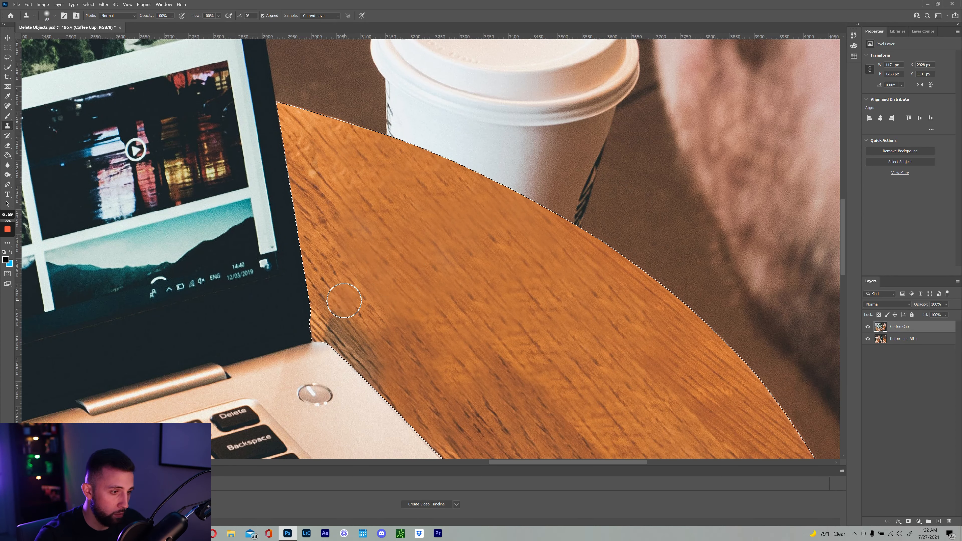
pyautogui.moveTo(334, 327)
pyautogui.mouseDown()
pyautogui.moveTo(369, 354)
pyautogui.moveTo(400, 343)
pyautogui.moveTo(414, 322)
pyautogui.moveTo(409, 341)
pyautogui.moveTo(376, 206)
pyautogui.mouseUp()
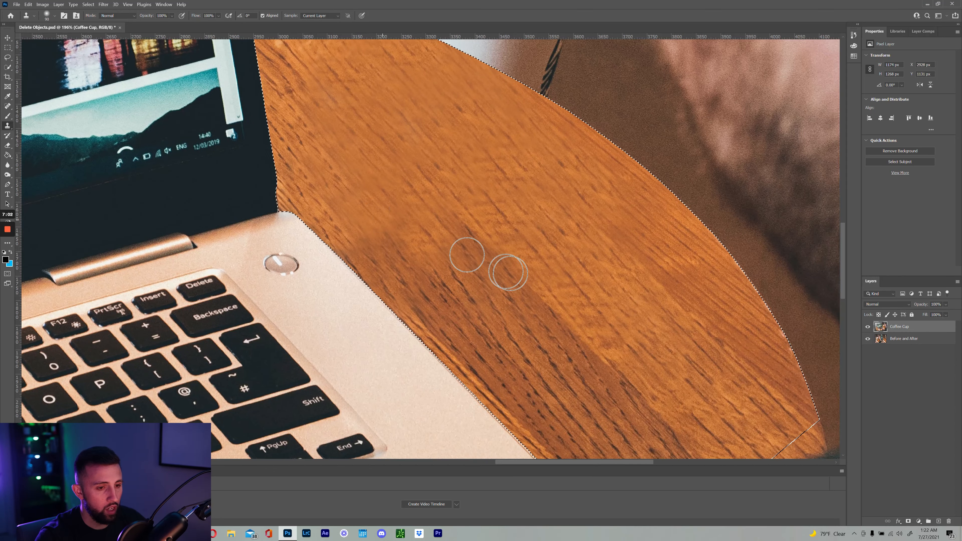
pyautogui.keyDown('alt'); pyautogui.click(493, 361); pyautogui.keyUp('alt')
pyautogui.moveTo(403, 280)
pyautogui.mouseDown()
pyautogui.moveTo(370, 214)
pyautogui.moveTo(420, 222)
pyautogui.moveTo(460, 243)
pyautogui.mouseUp()
pyautogui.moveTo(540, 278); pyautogui.dragTo(507, 282)
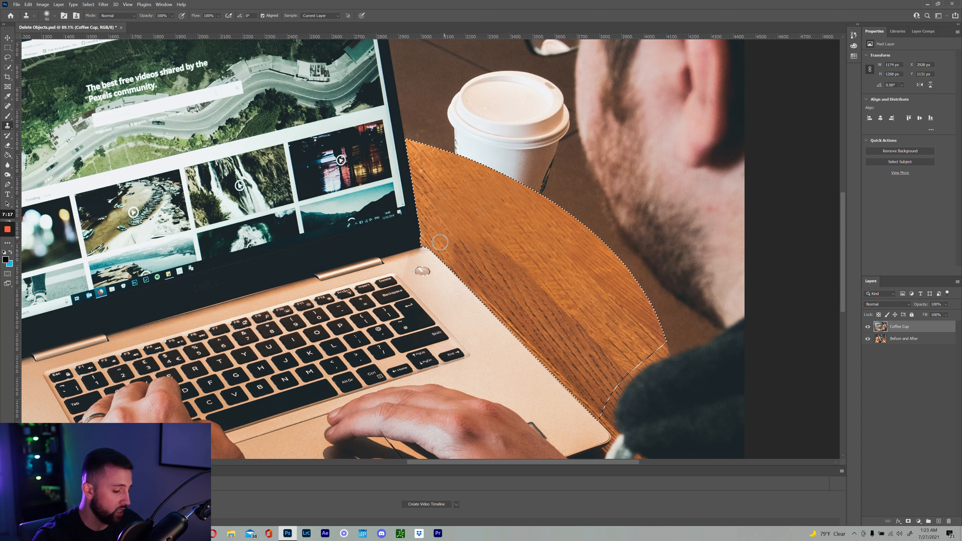
# Set the brush to 100 and reclone wood along the laptop edge, undoing a dark artefact
pyautogui.press(']')
pyautogui.press(']')
pyautogui.press(']')
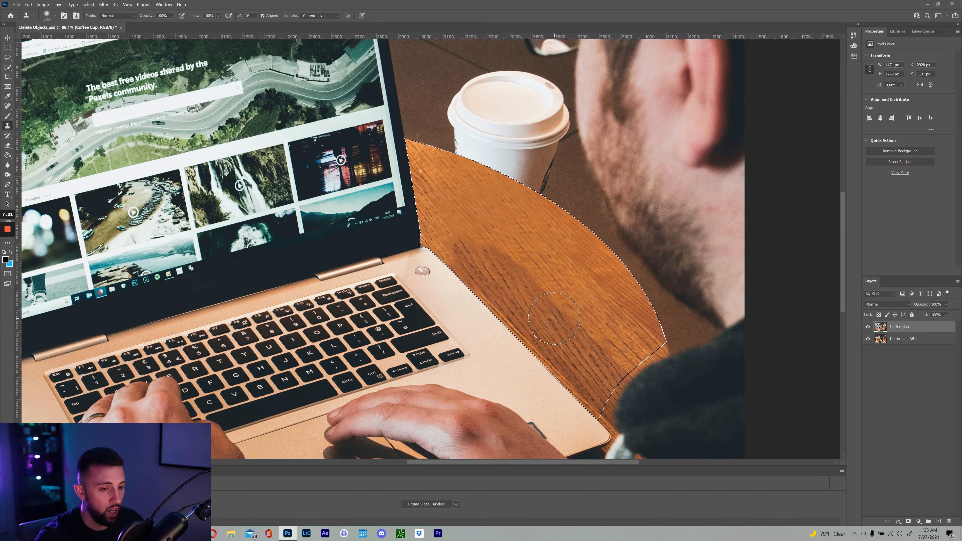
pyautogui.press('alt')
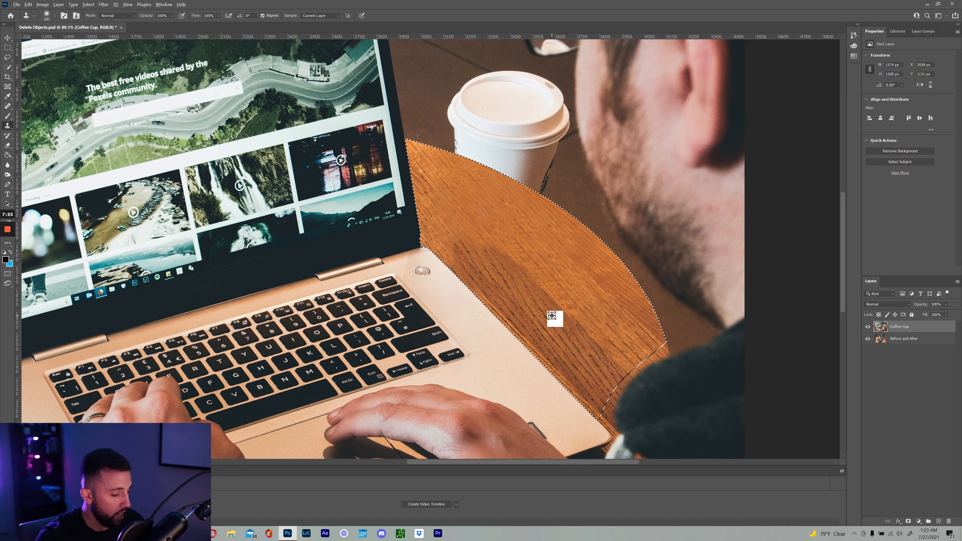
pyautogui.keyDown('alt'); pyautogui.click(552, 316); pyautogui.keyUp('alt')
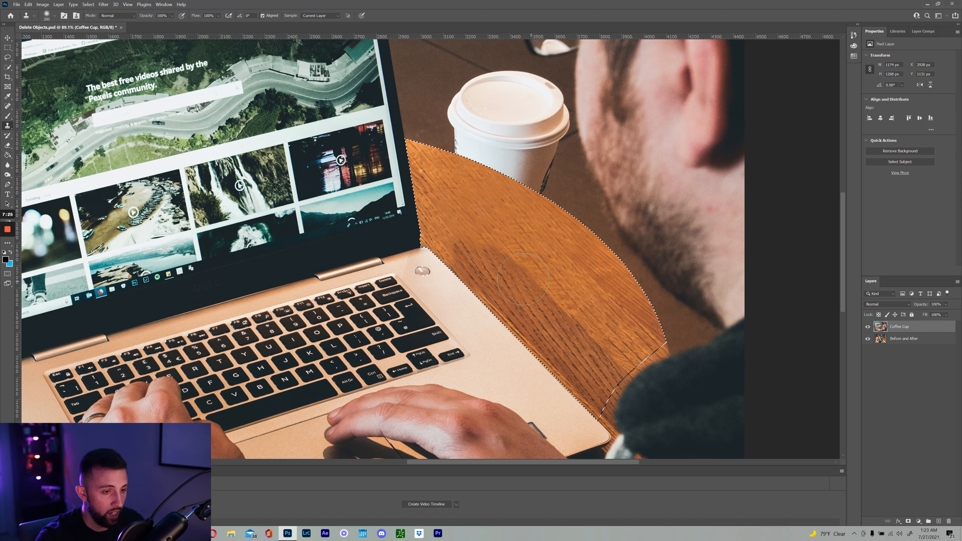
pyautogui.moveTo(503, 265)
pyautogui.mouseDown()
pyautogui.moveTo(439, 203)
pyautogui.moveTo(484, 262)
pyautogui.mouseUp()
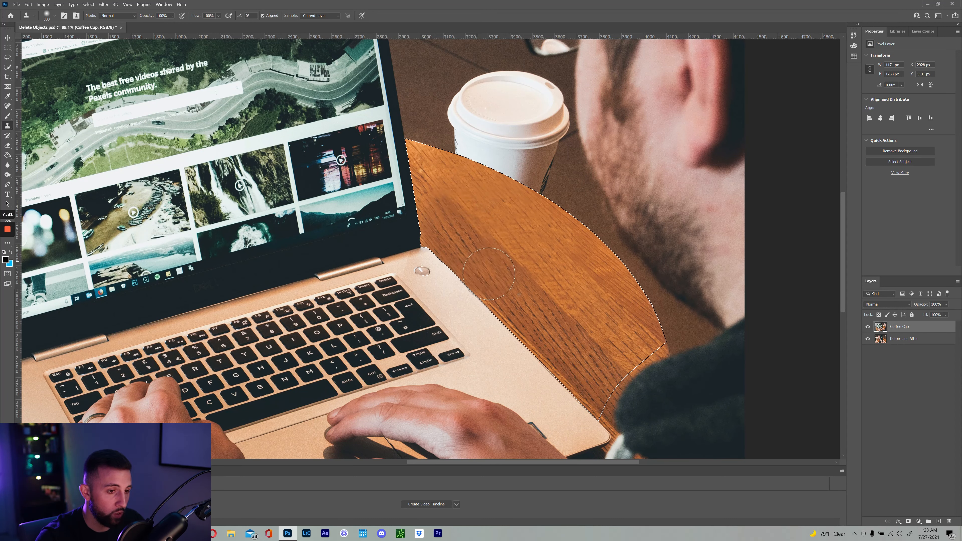
pyautogui.moveTo(535, 342); pyautogui.dragTo(581, 331)
pyautogui.hotkey('ctrl', 'z')
pyautogui.keyDown('alt'); pyautogui.click(563, 364); pyautogui.keyUp('alt')
pyautogui.moveTo(571, 374); pyautogui.dragTo(539, 345)
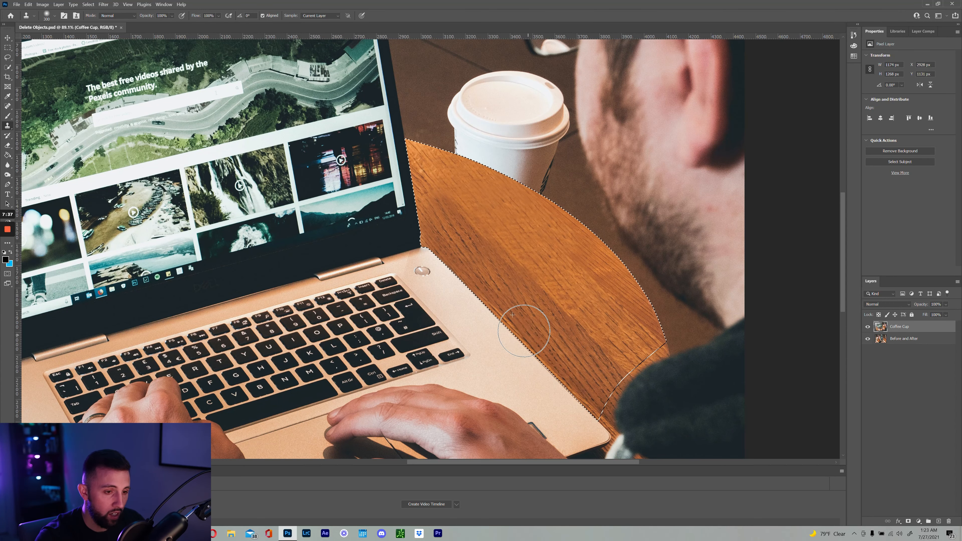
# Shrink the brush to 125 and even out the light patch near the laptop-screen corner
pyautogui.keyDown('alt'); pyautogui.click(461, 239); pyautogui.keyUp('alt')
pyautogui.moveTo(436, 200)
pyautogui.mouseDown()
pyautogui.moveTo(445, 209)
pyautogui.moveTo(429, 189)
pyautogui.moveTo(432, 233)
pyautogui.mouseUp()
pyautogui.press('alt')
pyautogui.press('[')
pyautogui.press('[')
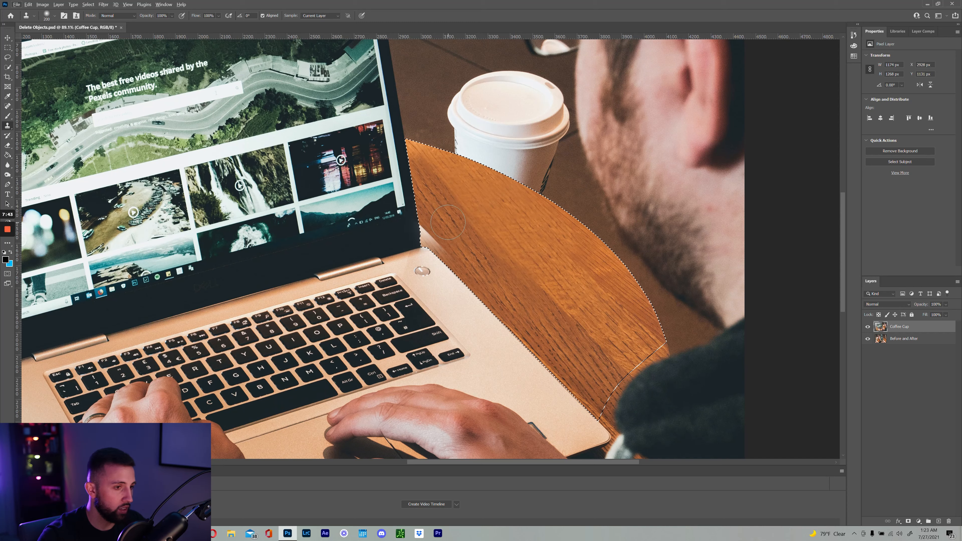
pyautogui.press('[')
pyautogui.keyDown('alt'); pyautogui.click(435, 214); pyautogui.keyUp('alt')
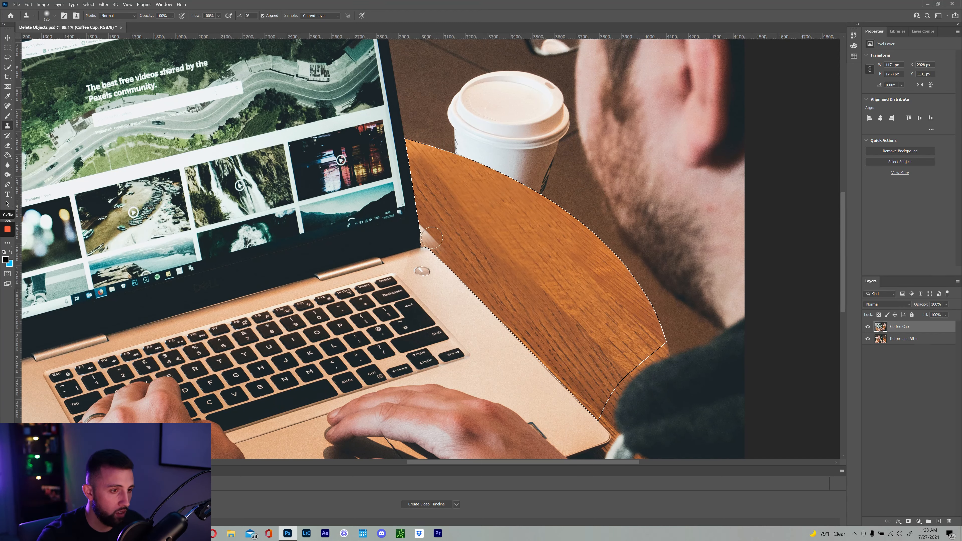
pyautogui.moveTo(426, 239); pyautogui.dragTo(447, 240)
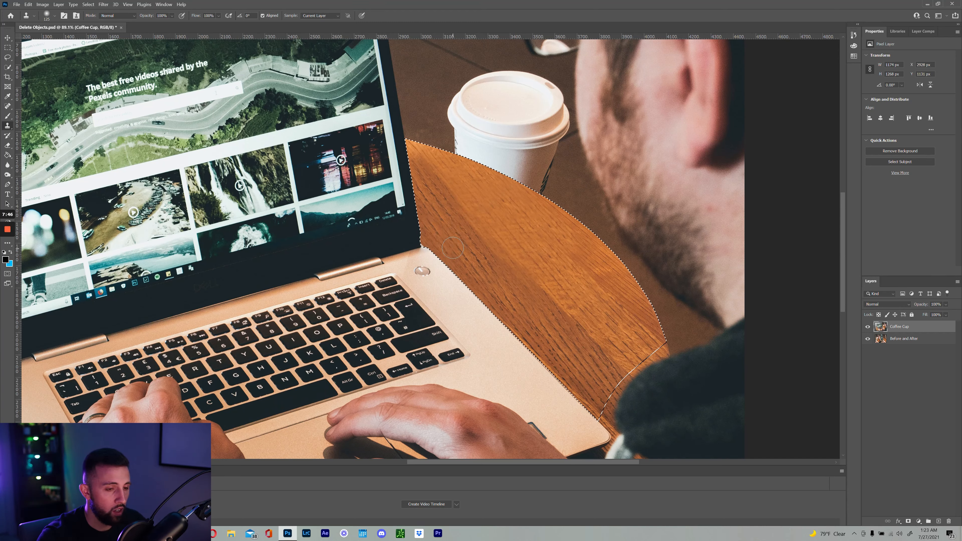
# Review the table, touch up wood near its right edge, then deselect and zoom out
pyautogui.hotkey('ctrl', 'd')
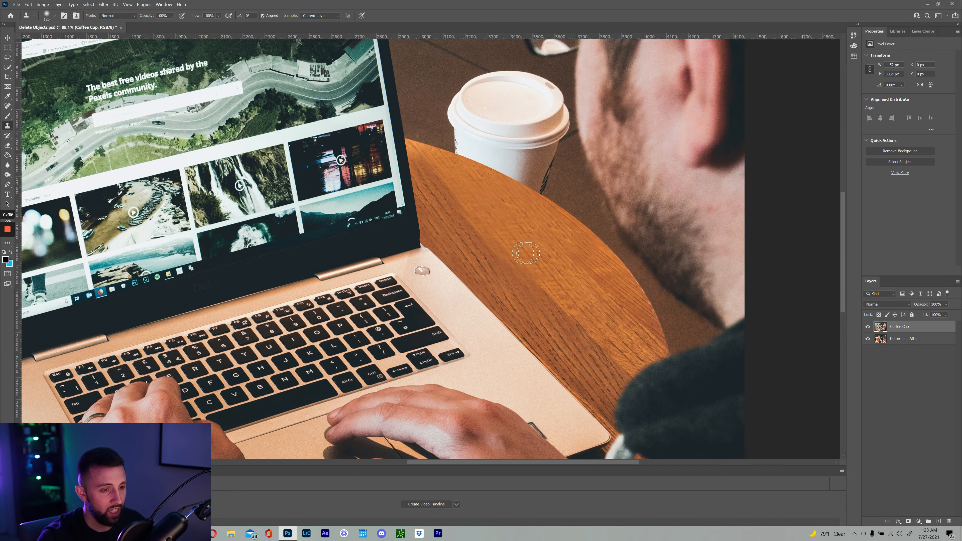
pyautogui.scroll(-5, 556, 266)
pyautogui.hotkey('ctrl', 'shift', 'd')
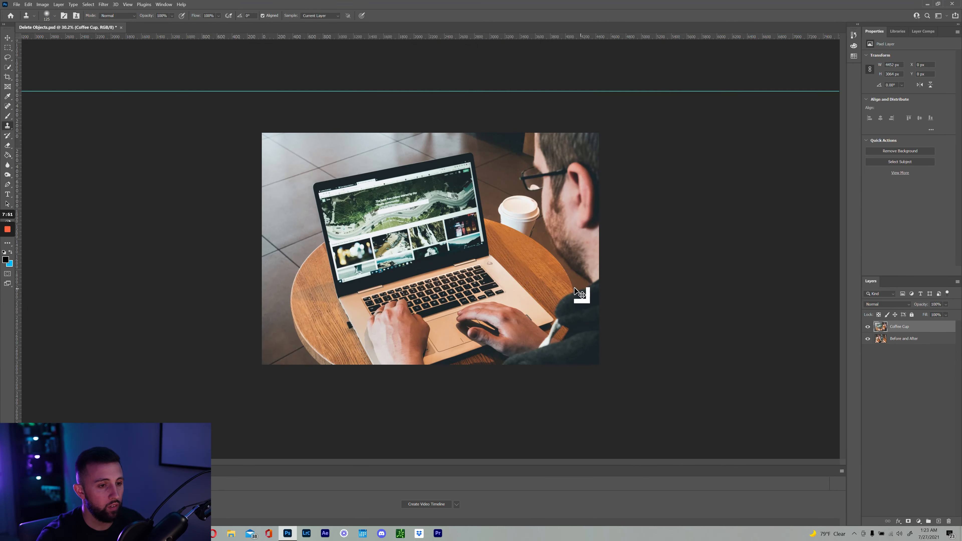
pyautogui.press('z')
pyautogui.moveTo(525, 248); pyautogui.dragTo(566, 255)
pyautogui.press('s')
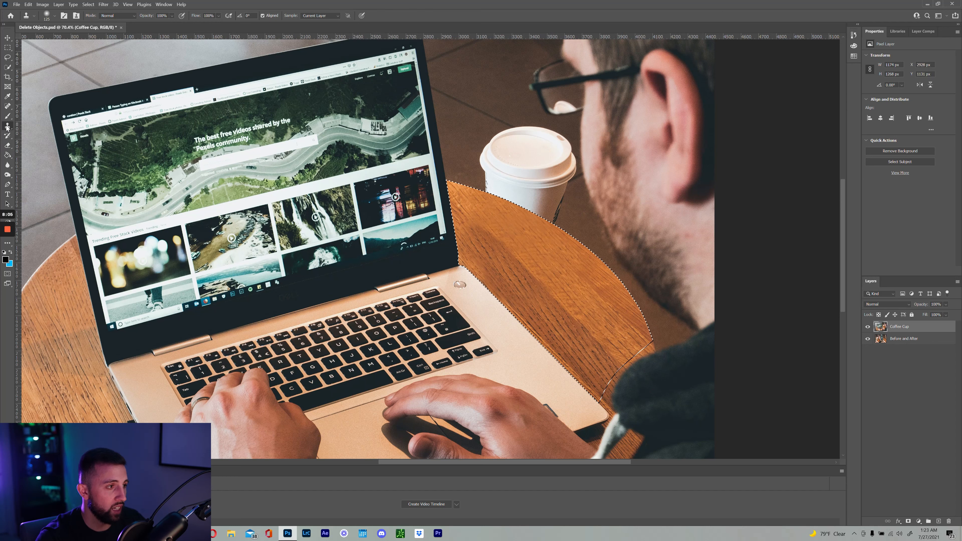
pyautogui.keyDown('alt'); pyautogui.click(505, 283); pyautogui.keyUp('alt')
pyautogui.click(485, 291)
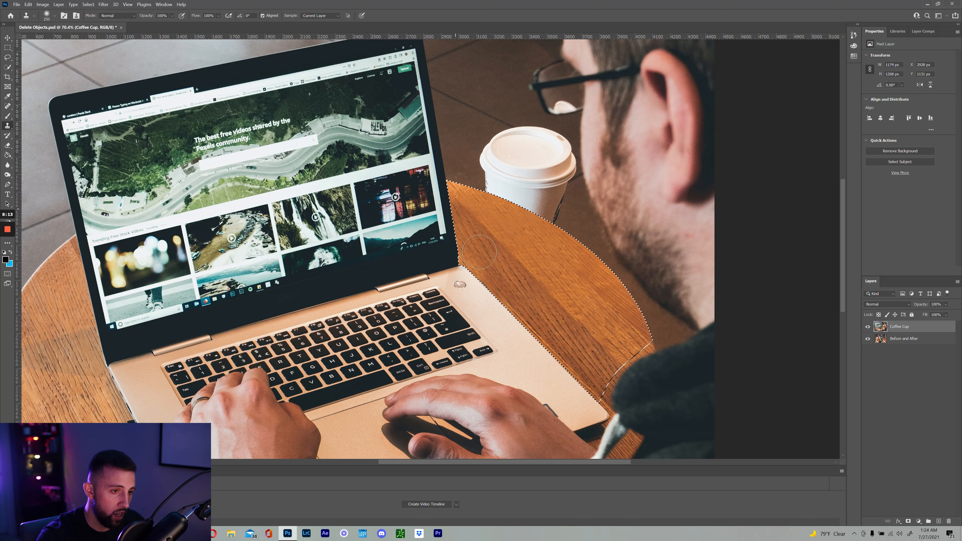
pyautogui.moveTo(596, 338); pyautogui.dragTo(620, 342)
pyautogui.keyDown('alt'); pyautogui.click(513, 282); pyautogui.keyUp('alt')
pyautogui.hotkey('ctrl', 'd')
pyautogui.moveTo(589, 284); pyautogui.dragTo(576, 283)
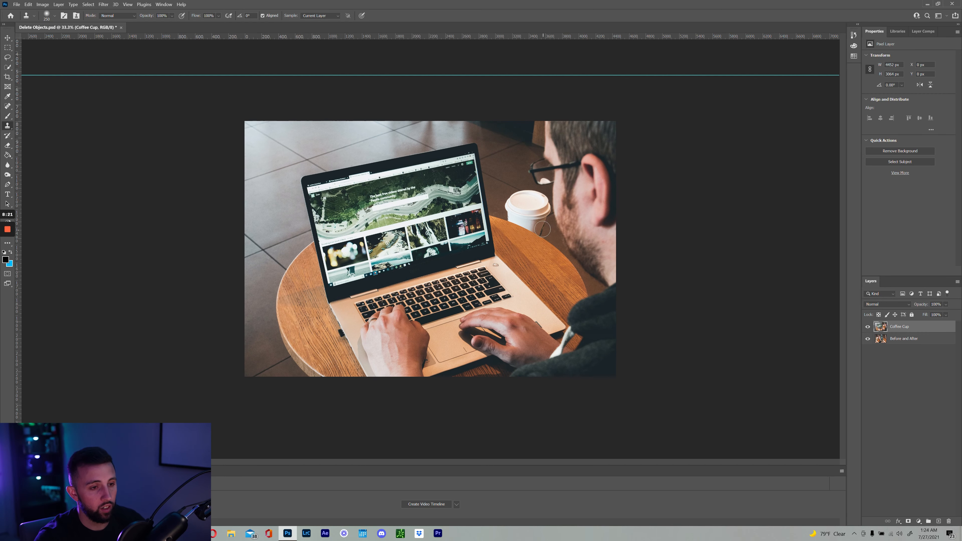
# Restore and invert the table selection, then set a 100 clone brush zoomed on the cup
pyautogui.moveTo(543, 230); pyautogui.dragTo(579, 238)
pyautogui.hotkey('ctrl', 'z')
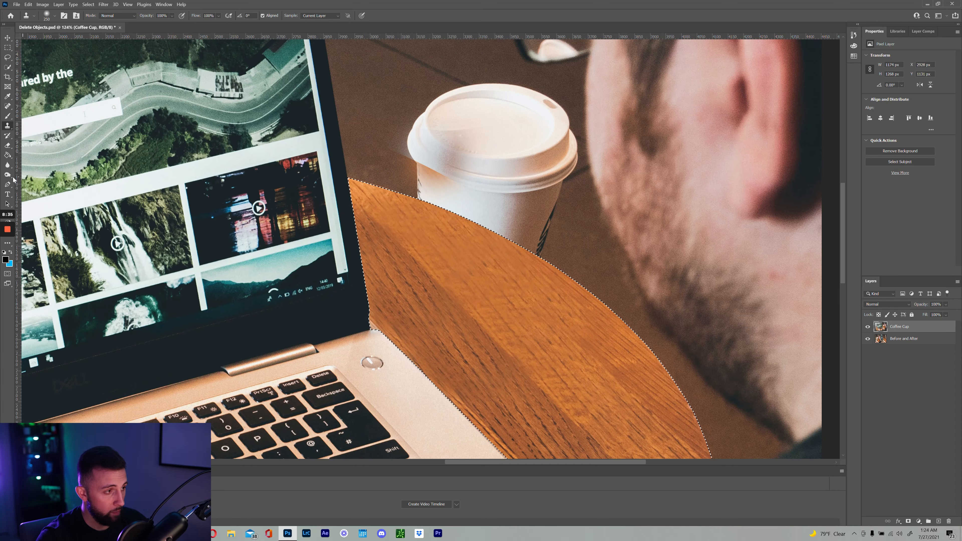
pyautogui.press('p')
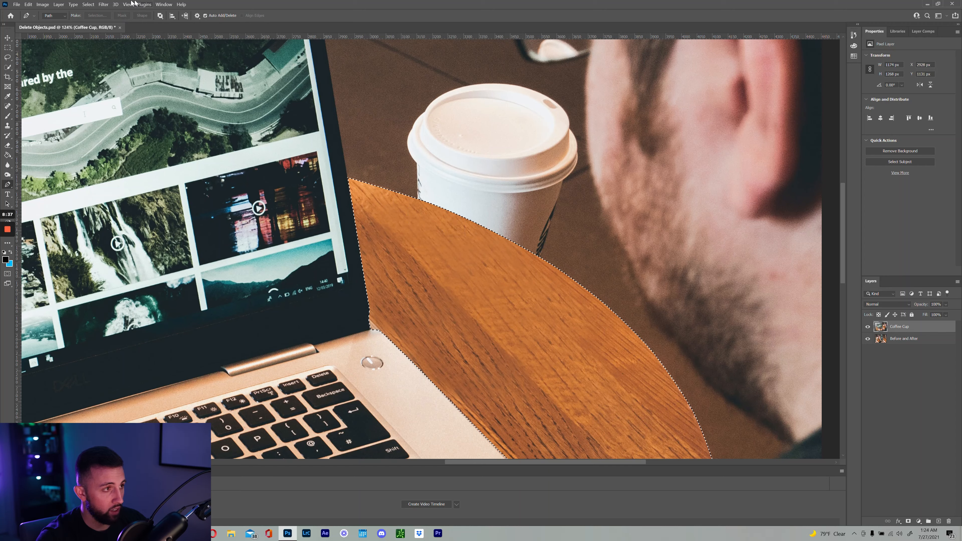
pyautogui.click(88, 5)
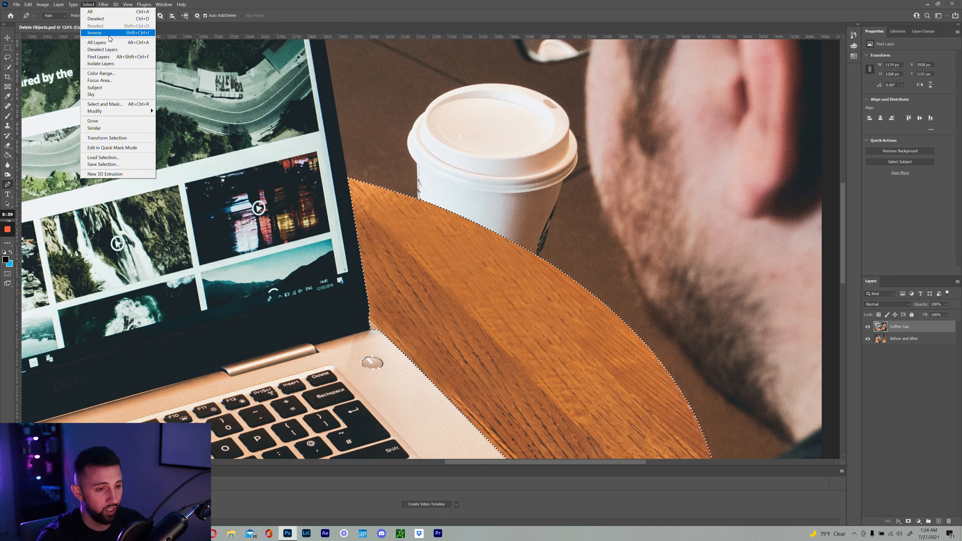
pyautogui.click(109, 35)
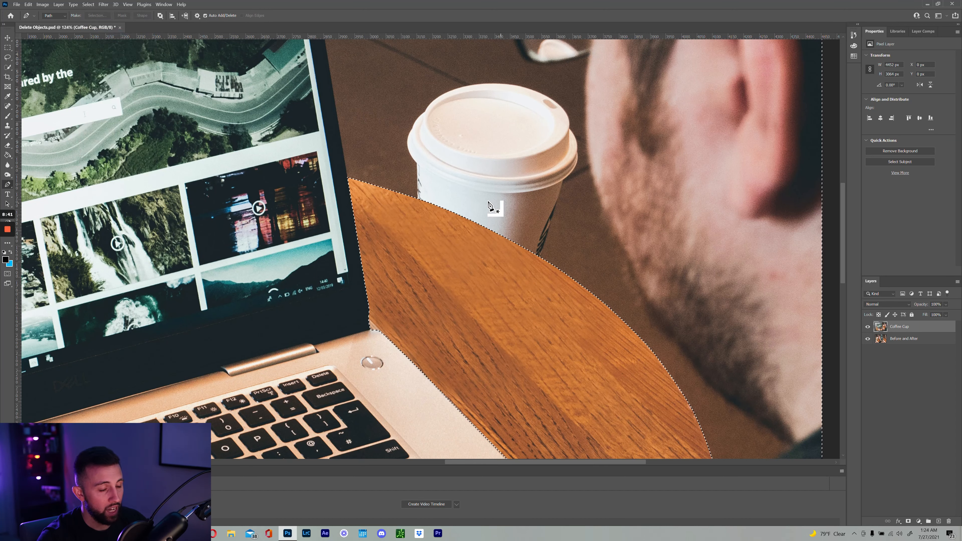
pyautogui.press('s')
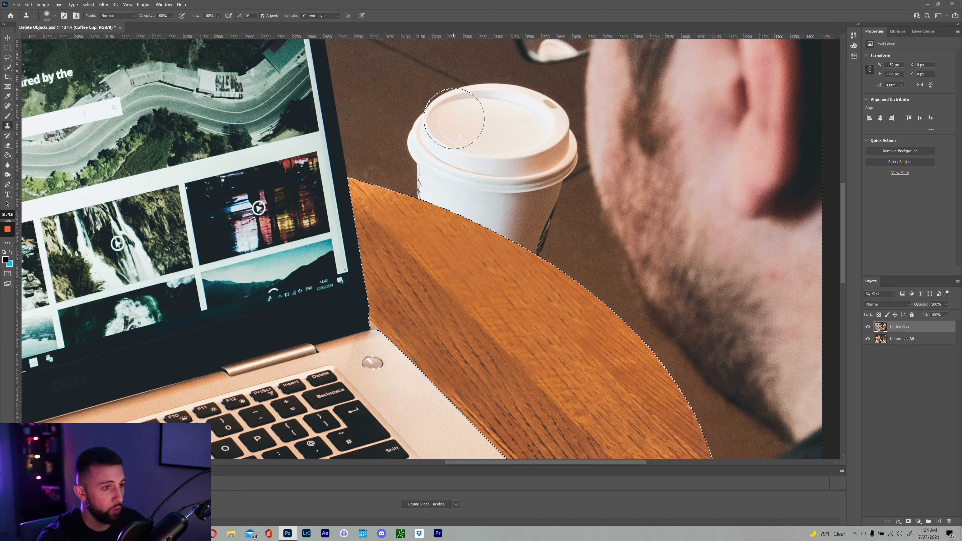
pyautogui.press('[')
pyautogui.press('[')
pyautogui.press('[')
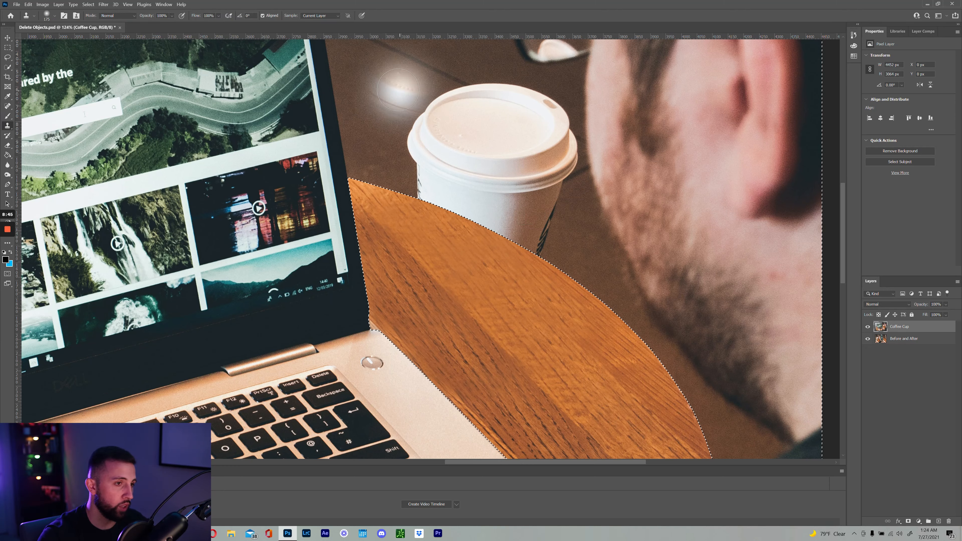
pyautogui.press('[')
pyautogui.press('[')
pyautogui.press('[')
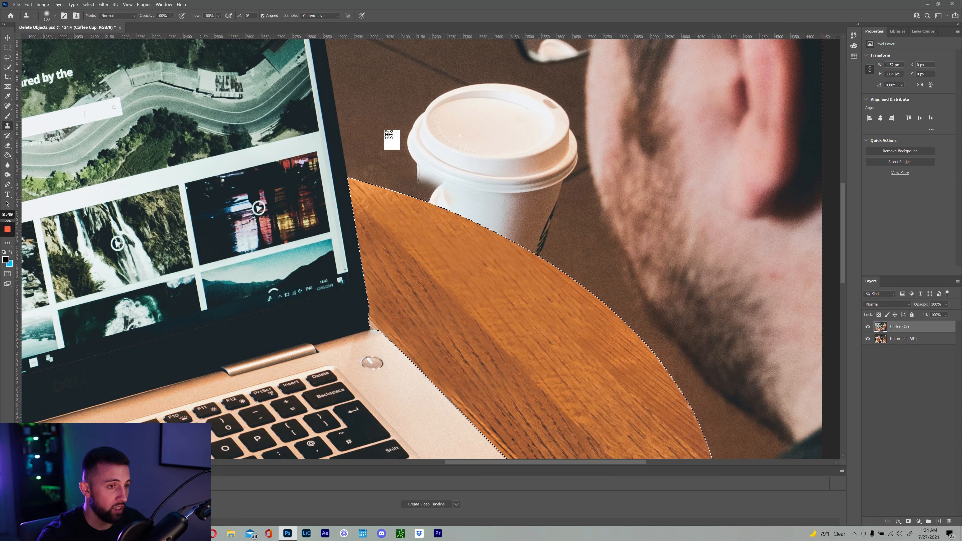
pyautogui.moveTo(474, 97)
pyautogui.mouseDown()
pyautogui.moveTo(470, 135)
pyautogui.moveTo(448, 112)
pyautogui.moveTo(490, 133)
pyautogui.moveTo(438, 159)
pyautogui.mouseUp()
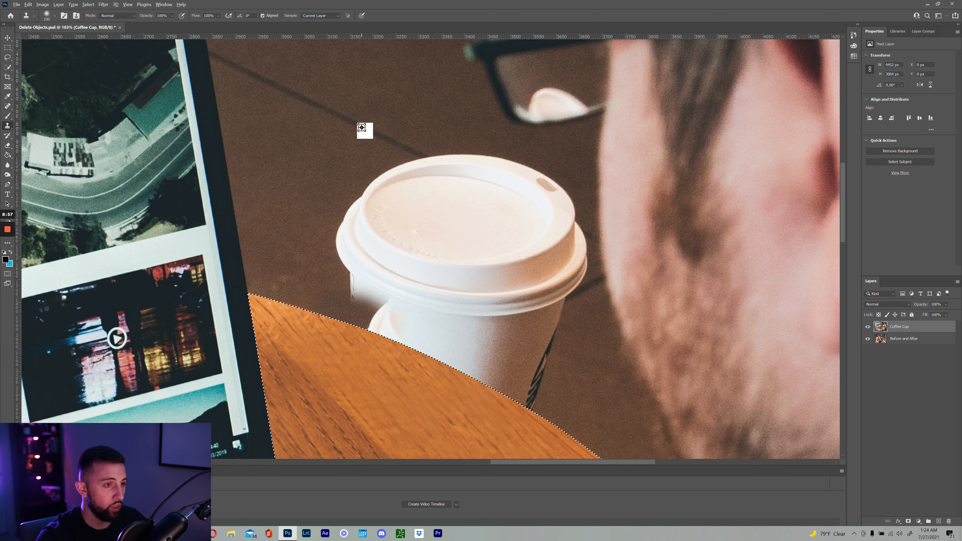
# Clone floor and its dark tile line over the top rim of the cup's lid
pyautogui.moveTo(417, 154)
pyautogui.mouseDown()
pyautogui.moveTo(462, 175)
pyautogui.moveTo(407, 147)
pyautogui.mouseUp()
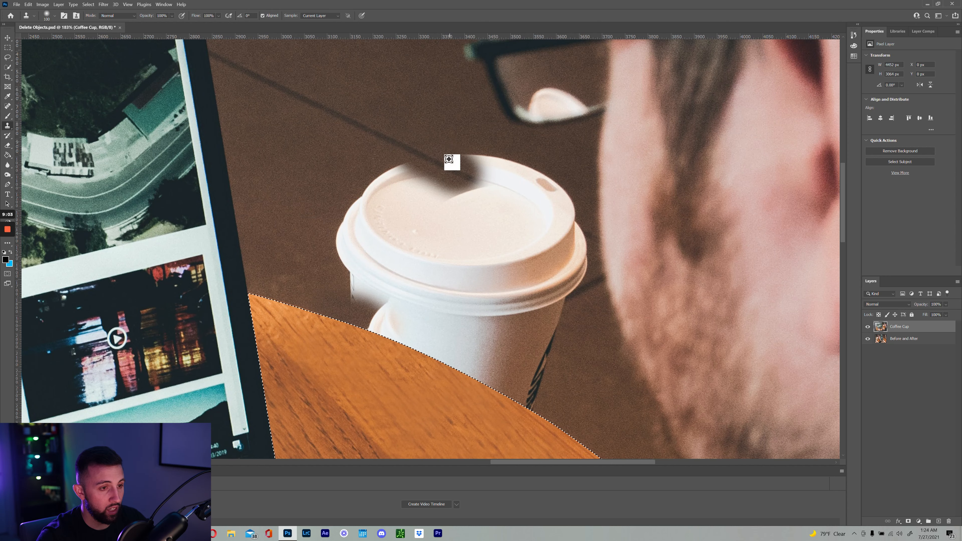
pyautogui.moveTo(485, 157)
pyautogui.mouseDown()
pyautogui.moveTo(507, 171)
pyautogui.moveTo(496, 163)
pyautogui.mouseUp()
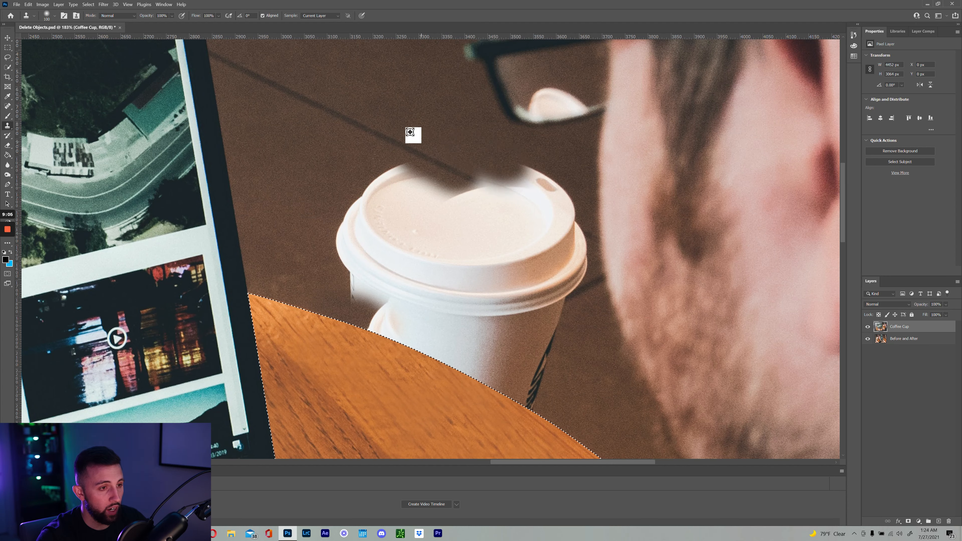
pyautogui.moveTo(396, 168)
pyautogui.mouseDown()
pyautogui.moveTo(419, 181)
pyautogui.moveTo(379, 186)
pyautogui.moveTo(370, 167)
pyautogui.mouseUp()
pyautogui.keyDown('alt'); pyautogui.click(340, 153); pyautogui.keyUp('alt')
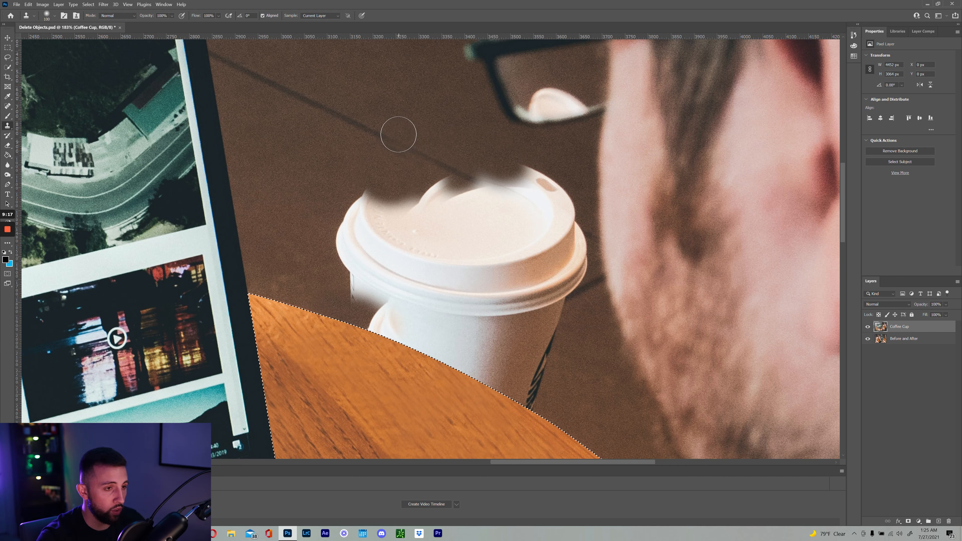
pyautogui.keyDown('alt'); pyautogui.click(394, 143); pyautogui.keyUp('alt')
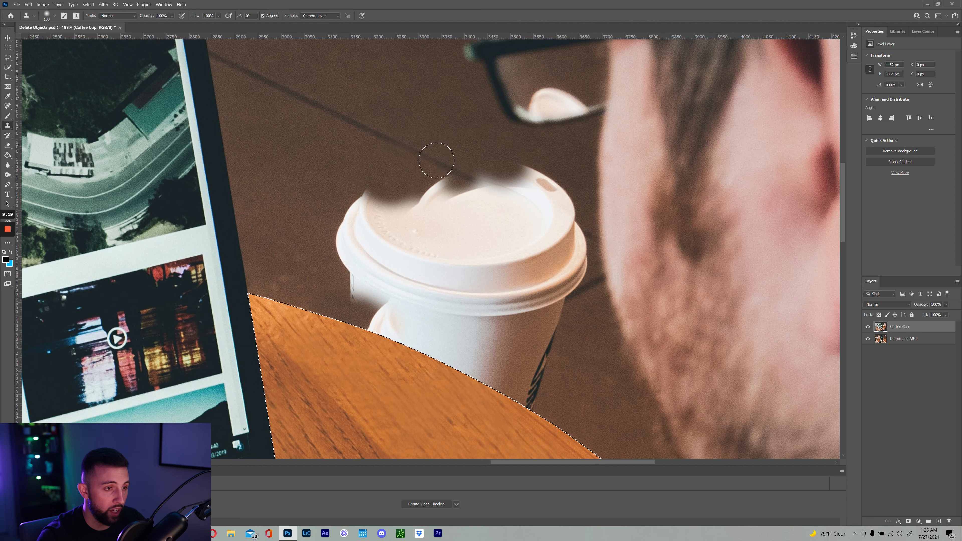
pyautogui.moveTo(474, 178); pyautogui.dragTo(437, 164)
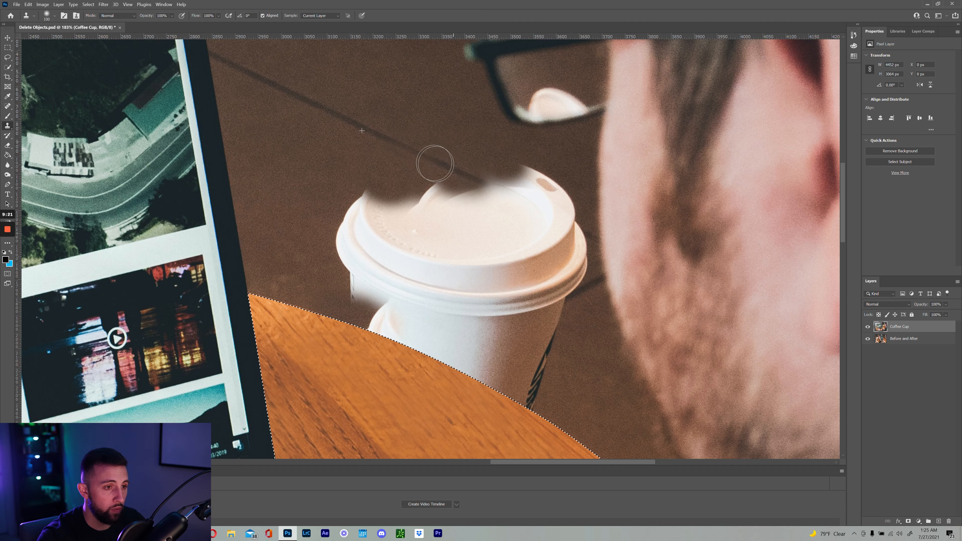
pyautogui.moveTo(525, 168)
pyautogui.mouseDown()
pyautogui.moveTo(565, 186)
pyautogui.moveTo(554, 177)
pyautogui.mouseUp()
# Shrink the brush to 70 and cover the lid top and right rim, undoing a stray dark spot
pyautogui.keyDown('alt'); pyautogui.click(573, 162); pyautogui.keyUp('alt')
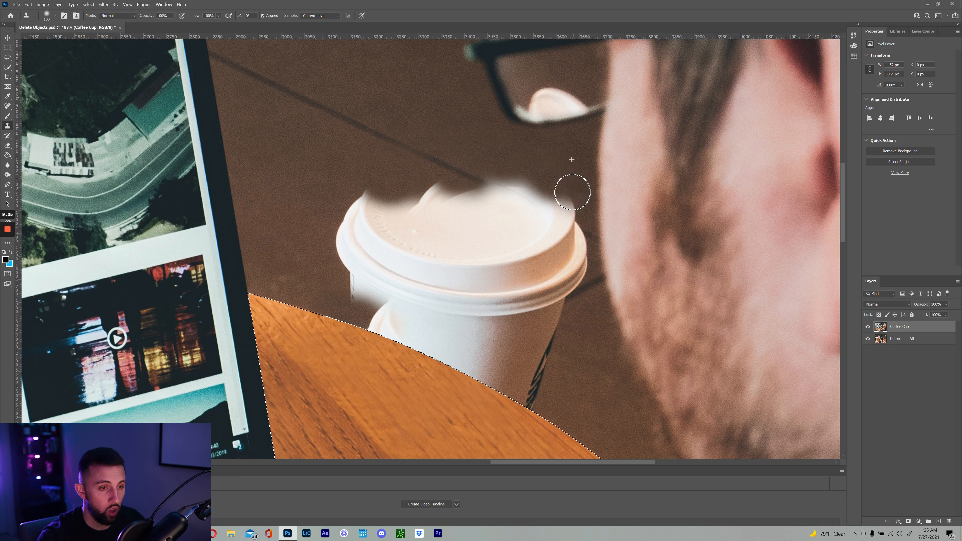
pyautogui.press('[')
pyautogui.press('[')
pyautogui.press('[')
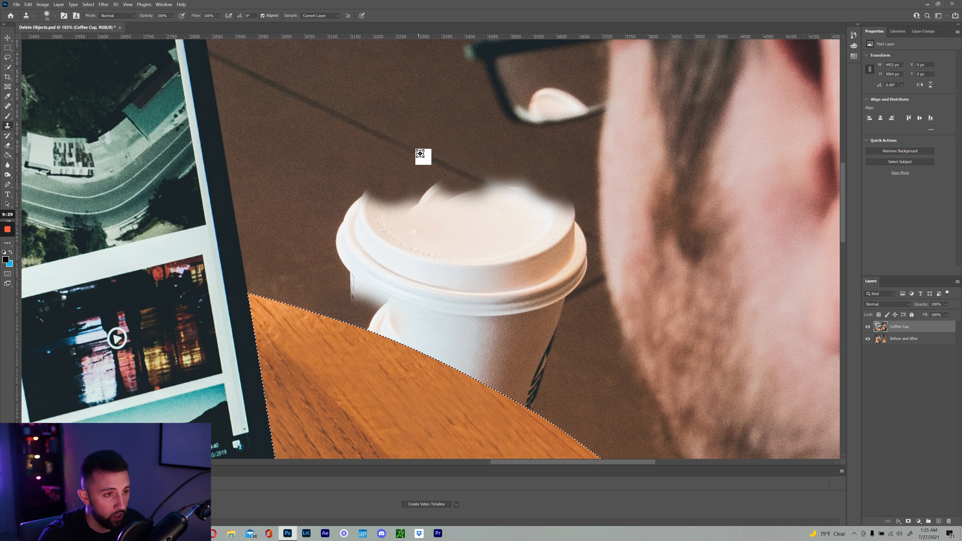
pyautogui.moveTo(480, 178); pyautogui.dragTo(537, 208)
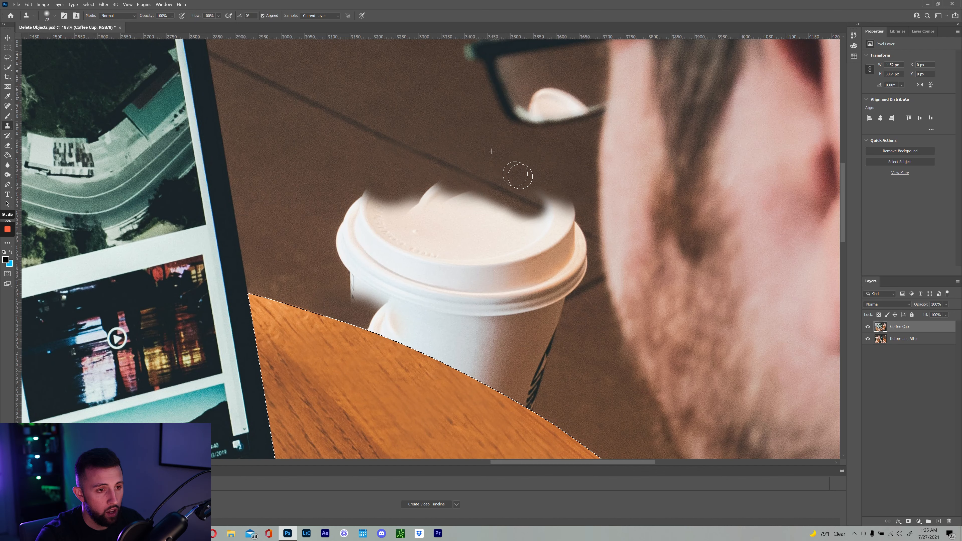
pyautogui.moveTo(557, 196); pyautogui.dragTo(578, 207)
pyautogui.keyDown('alt'); pyautogui.click(507, 187); pyautogui.keyUp('alt')
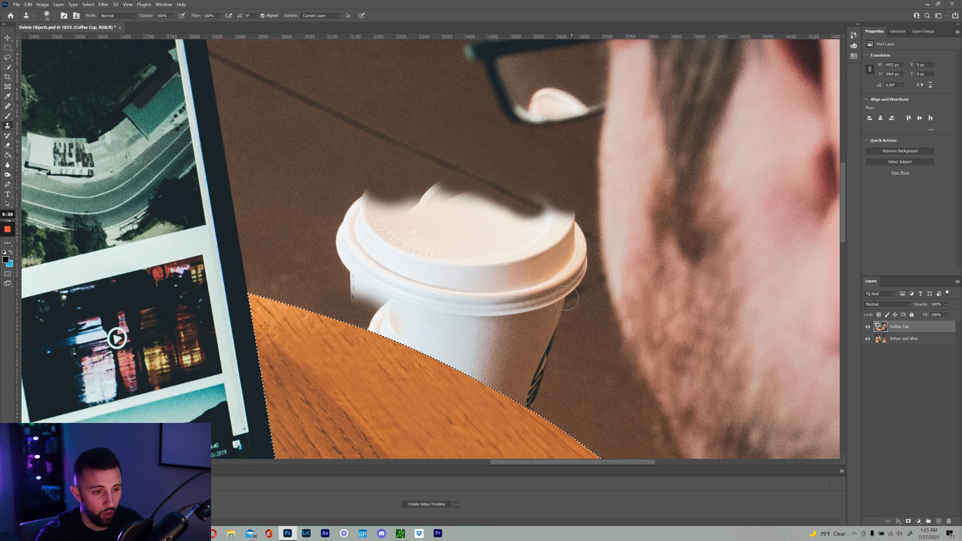
pyautogui.click(525, 322)
pyautogui.hotkey('ctrl', 'z')
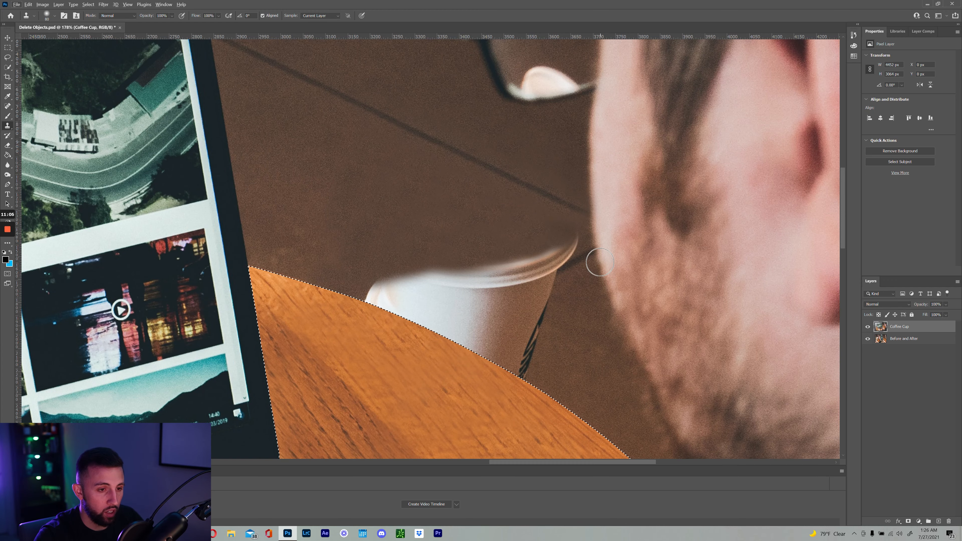
# Zoom in on the cup rim and clone the dark floor line beside it with a smaller brush
pyautogui.press('z')
pyautogui.moveTo(586, 260); pyautogui.dragTo(610, 258)
pyautogui.press('s')
pyautogui.press('s')
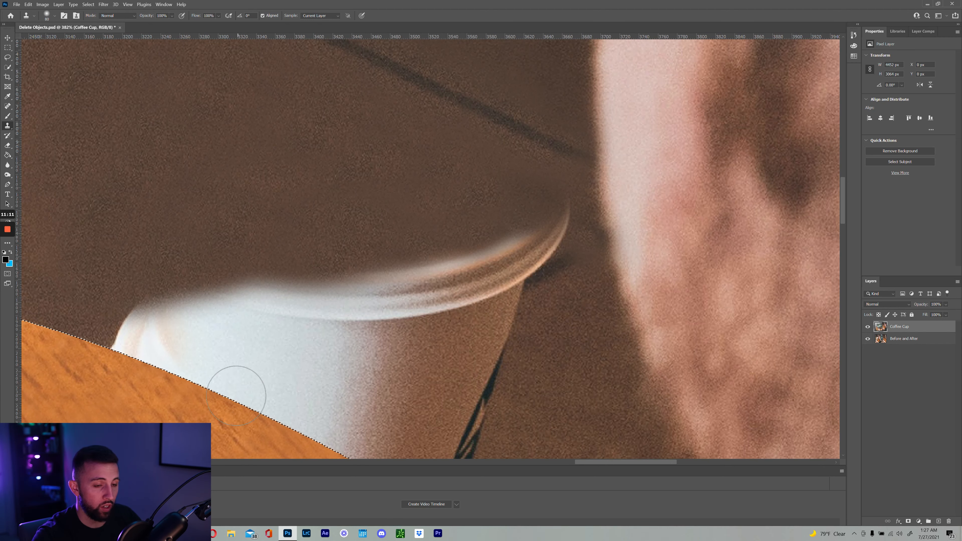
pyautogui.press('[')
pyautogui.press('[')
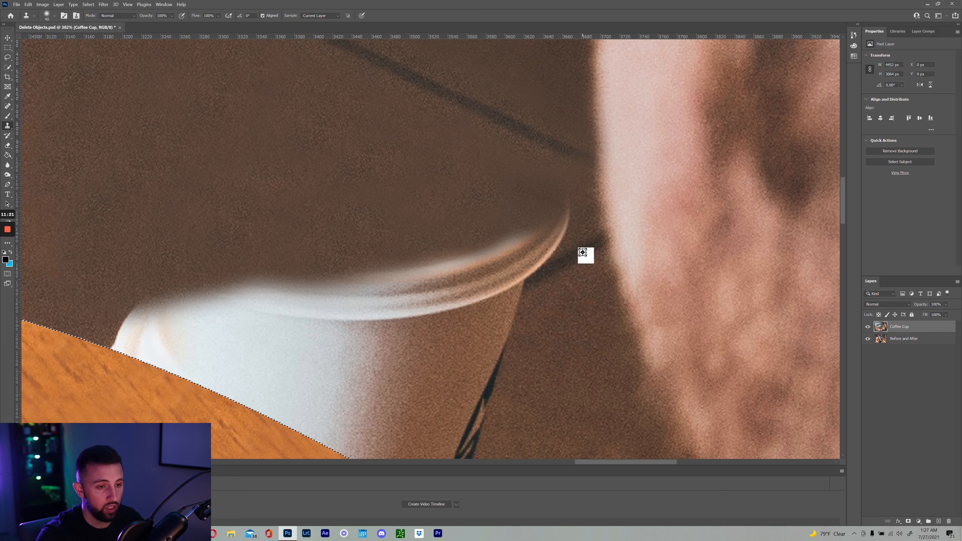
pyautogui.keyDown('alt'); pyautogui.click(583, 252); pyautogui.keyUp('alt')
pyautogui.moveTo(557, 267)
pyautogui.mouseDown()
pyautogui.moveTo(532, 277)
pyautogui.moveTo(540, 275)
pyautogui.mouseUp()
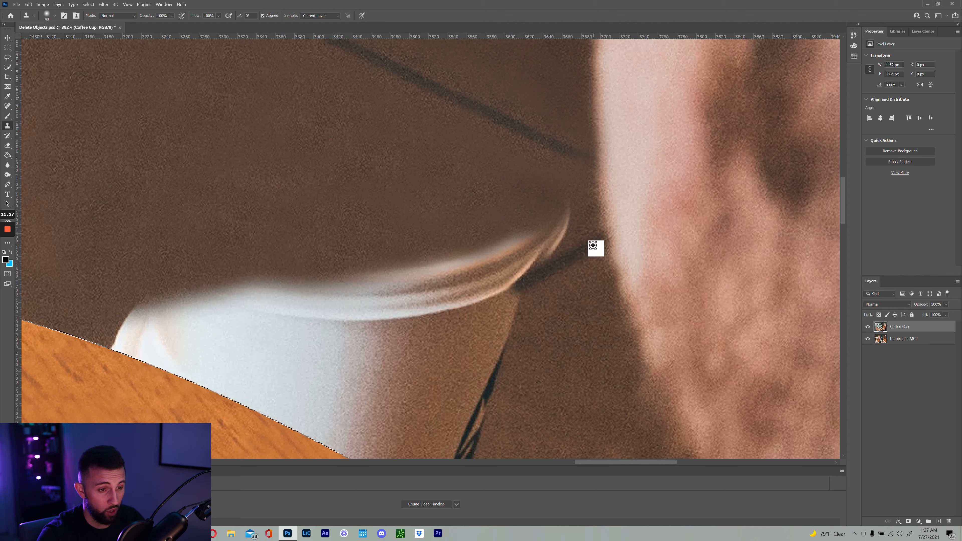
pyautogui.click(579, 247)
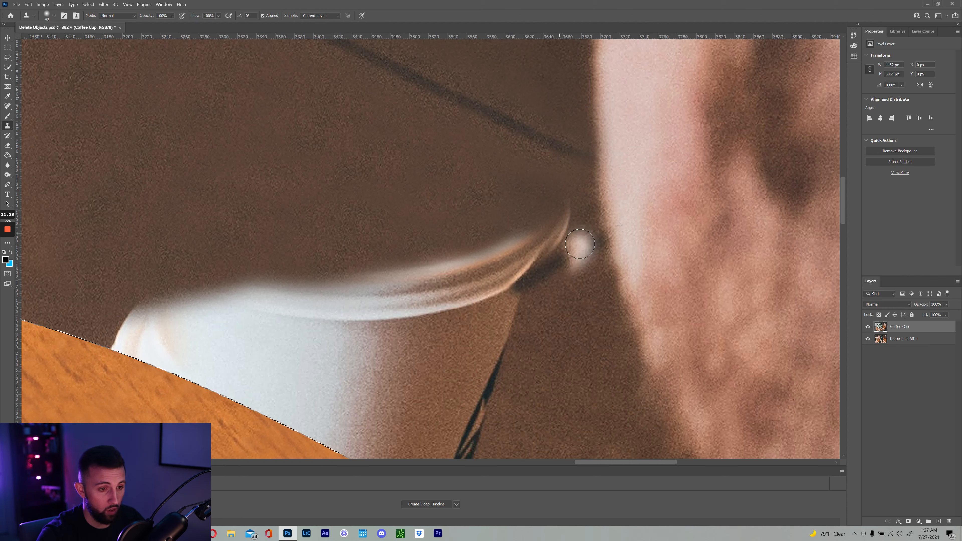
pyautogui.hotkey('ctrl', 'z')
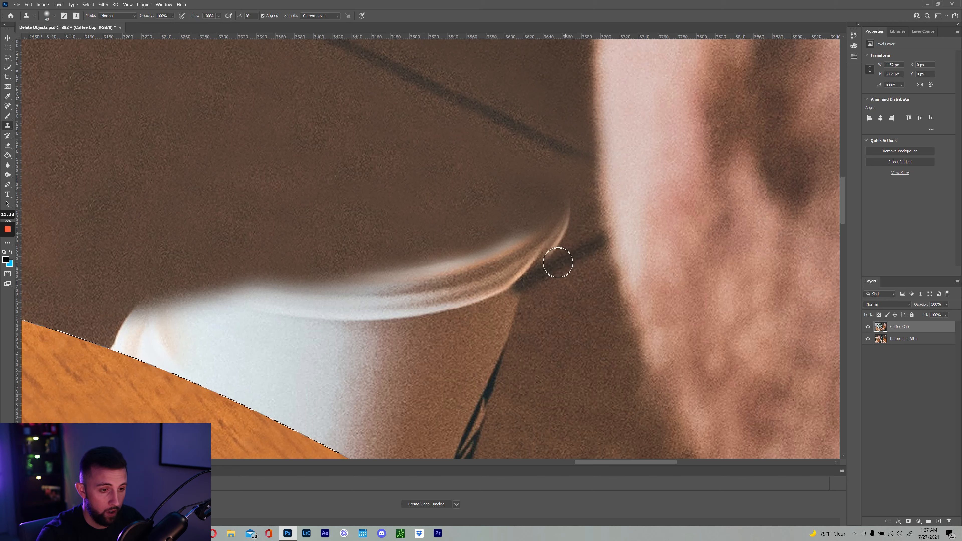
pyautogui.moveTo(529, 279); pyautogui.dragTo(509, 287)
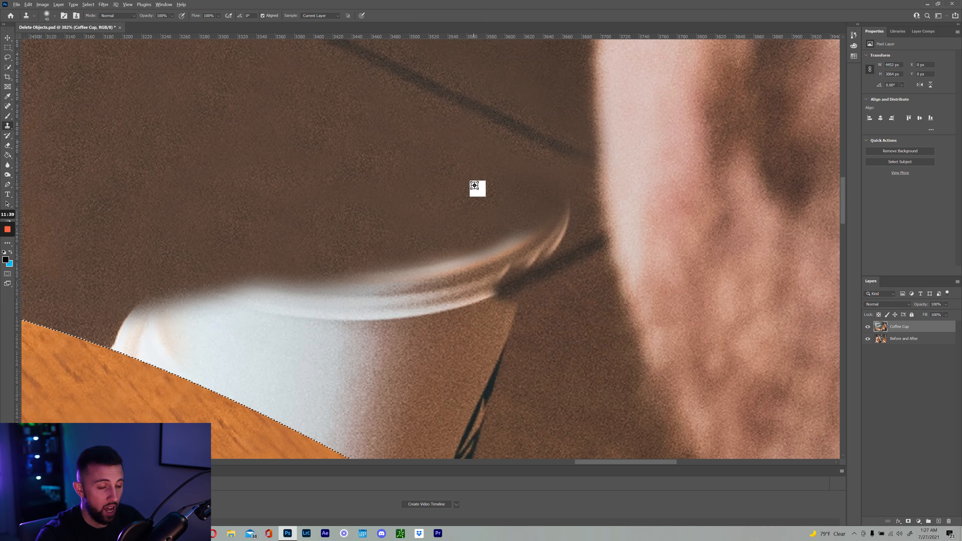
# Clone brown floor over the cup rim and background to its right, extending the dark line left
pyautogui.keyDown('alt'); pyautogui.click(481, 185); pyautogui.keyUp('alt')
pyautogui.moveTo(556, 213)
pyautogui.mouseDown()
pyautogui.moveTo(510, 239)
pyautogui.moveTo(535, 230)
pyautogui.moveTo(531, 250)
pyautogui.moveTo(483, 254)
pyautogui.mouseUp()
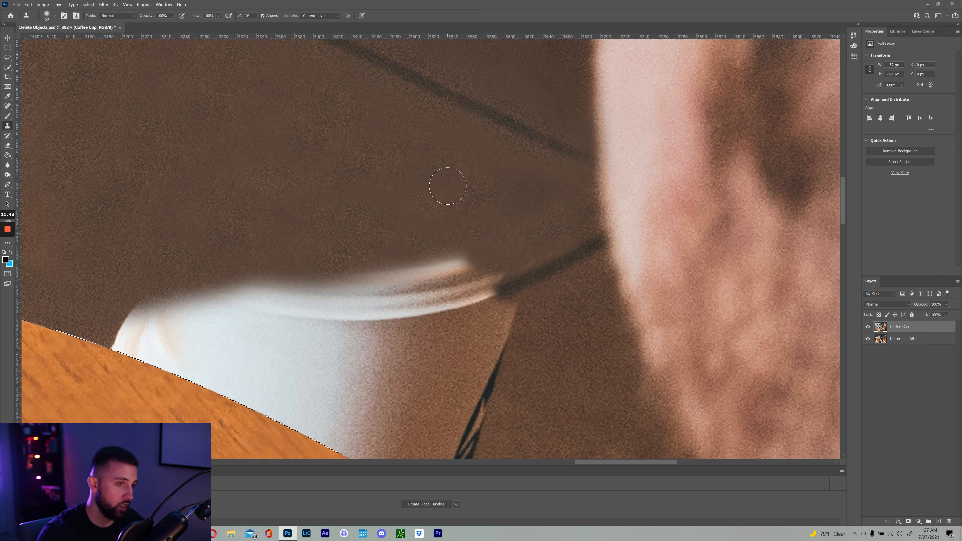
pyautogui.press(']')
pyautogui.keyDown('alt'); pyautogui.click(456, 187); pyautogui.keyUp('alt')
pyautogui.moveTo(518, 189)
pyautogui.mouseDown()
pyautogui.moveTo(541, 194)
pyautogui.moveTo(545, 206)
pyautogui.moveTo(517, 226)
pyautogui.mouseUp()
pyautogui.keyDown('alt'); pyautogui.click(460, 203); pyautogui.keyUp('alt')
pyautogui.press('[')
pyautogui.press('[')
pyautogui.press('[')
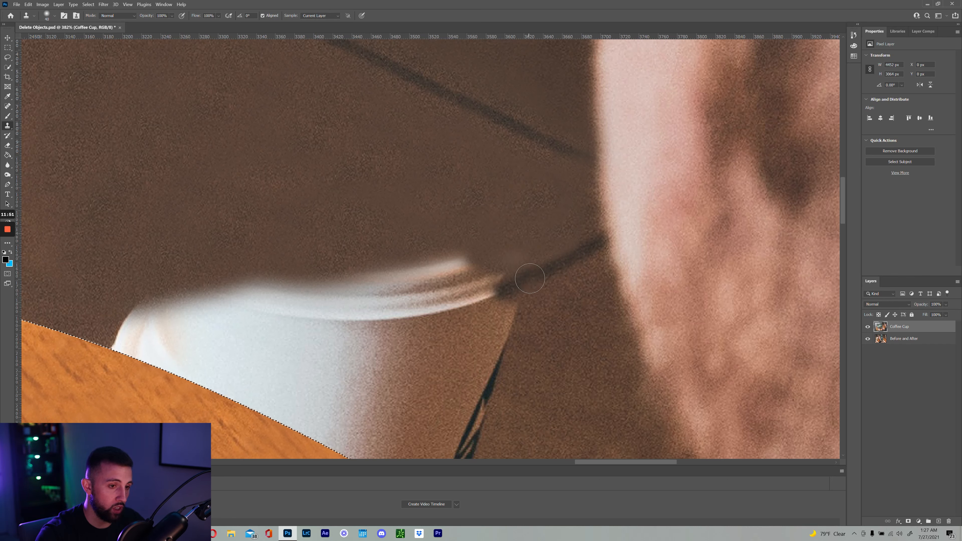
pyautogui.moveTo(528, 278); pyautogui.dragTo(472, 297)
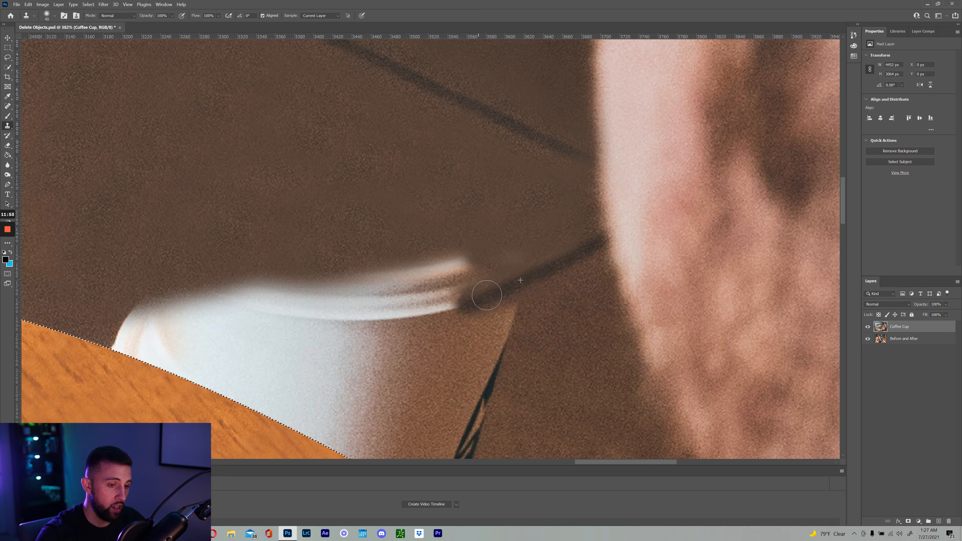
pyautogui.press(']')
pyautogui.press(']')
pyautogui.press(']')
pyautogui.click(565, 249)
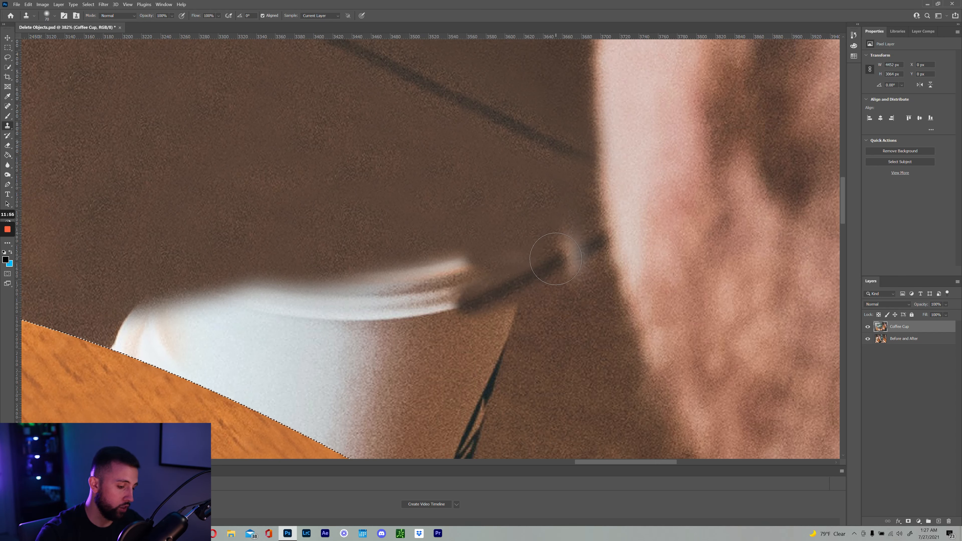
pyautogui.press('[')
pyautogui.hotkey('ctrl', 'z')
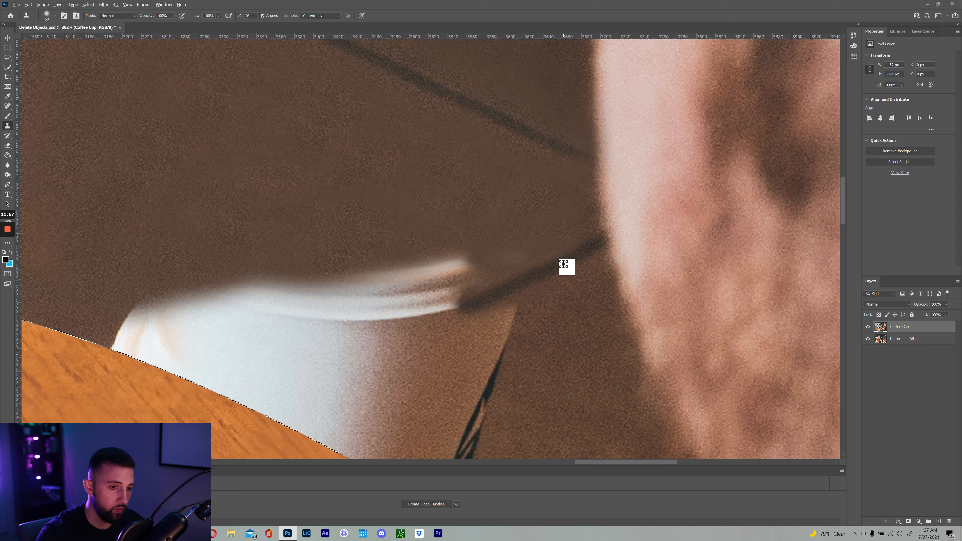
# Continue the dark tile line down-left and cover the white rim highlight with brown floor
pyautogui.keyDown('alt'); pyautogui.click(563, 263); pyautogui.keyUp('alt')
pyautogui.moveTo(497, 294)
pyautogui.mouseDown()
pyautogui.moveTo(438, 315)
pyautogui.moveTo(374, 357)
pyautogui.mouseUp()
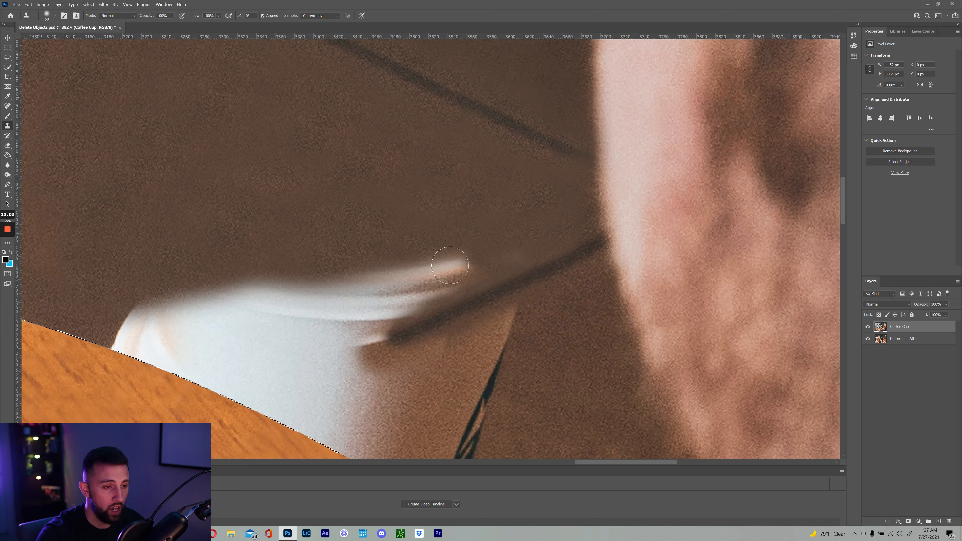
pyautogui.moveTo(450, 265); pyautogui.dragTo(478, 268)
pyautogui.moveTo(405, 278)
pyautogui.mouseDown()
pyautogui.moveTo(372, 292)
pyautogui.moveTo(415, 293)
pyautogui.mouseUp()
pyautogui.moveTo(347, 247)
pyautogui.mouseDown()
pyautogui.moveTo(343, 273)
pyautogui.moveTo(377, 285)
pyautogui.moveTo(364, 311)
pyautogui.moveTo(443, 279)
pyautogui.mouseUp()
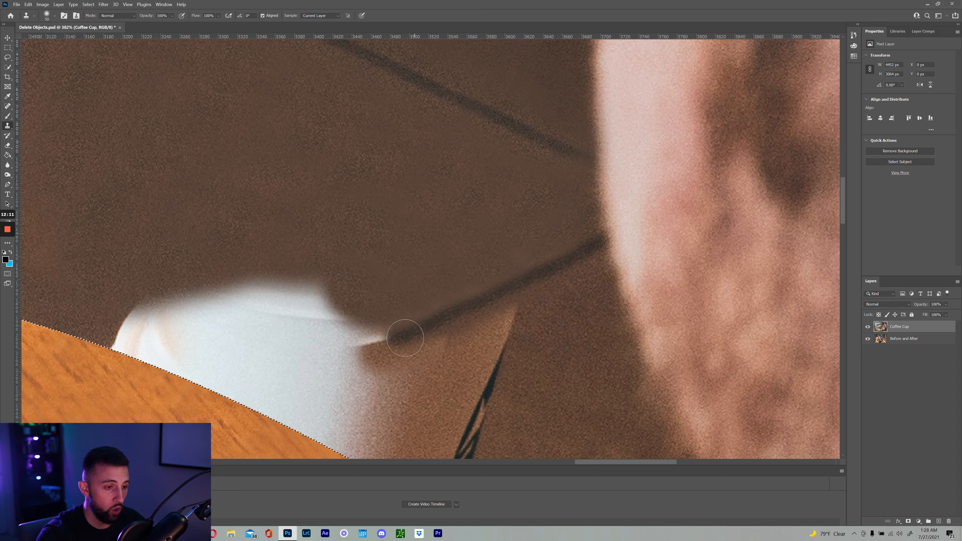
pyautogui.moveTo(394, 341)
pyautogui.mouseDown()
pyautogui.moveTo(353, 360)
pyautogui.moveTo(399, 330)
pyautogui.moveTo(299, 328)
pyautogui.moveTo(296, 307)
pyautogui.moveTo(252, 307)
pyautogui.moveTo(224, 278)
pyautogui.moveTo(144, 289)
pyautogui.moveTo(132, 325)
pyautogui.moveTo(139, 316)
pyautogui.moveTo(118, 338)
pyautogui.moveTo(192, 302)
pyautogui.moveTo(208, 312)
pyautogui.moveTo(261, 299)
pyautogui.moveTo(212, 333)
pyautogui.mouseUp()
pyautogui.keyDown('alt'); pyautogui.click(517, 235); pyautogui.keyUp('alt')
# Scrubby-zoom in and out to inspect the cleaned table edge and the whole photo
pyautogui.press('z')
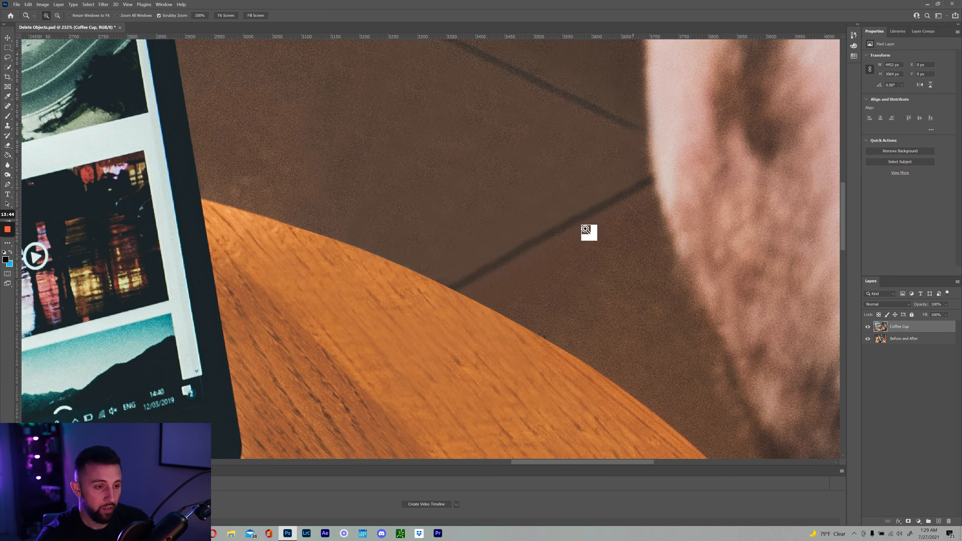
pyautogui.moveTo(557, 227); pyautogui.dragTo(545, 221)
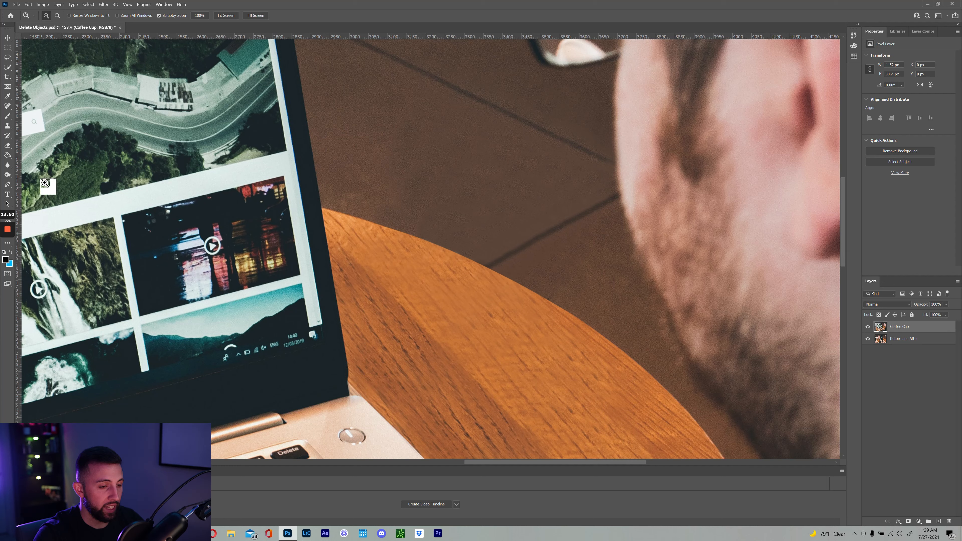
pyautogui.moveTo(592, 217); pyautogui.dragTo(605, 219)
pyautogui.moveTo(528, 211); pyautogui.dragTo(533, 244)
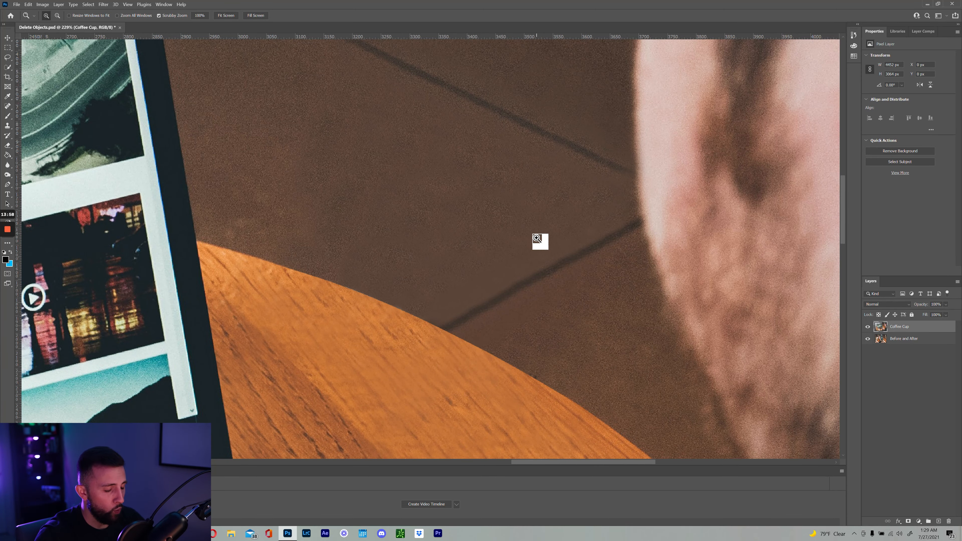
pyautogui.moveTo(543, 237); pyautogui.dragTo(516, 239)
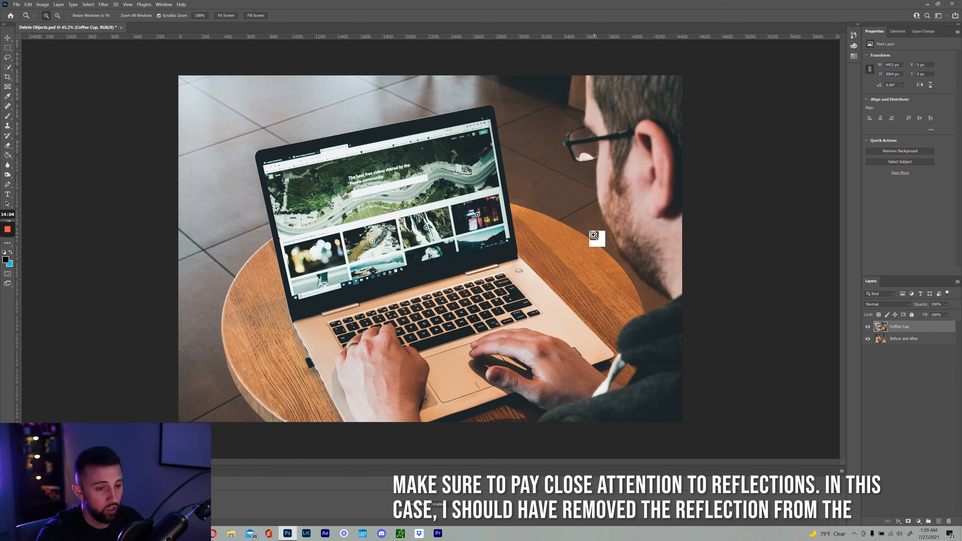
pyautogui.click(572, 223)
pyautogui.click(577, 223)
pyautogui.moveTo(582, 220); pyautogui.dragTo(564, 219)
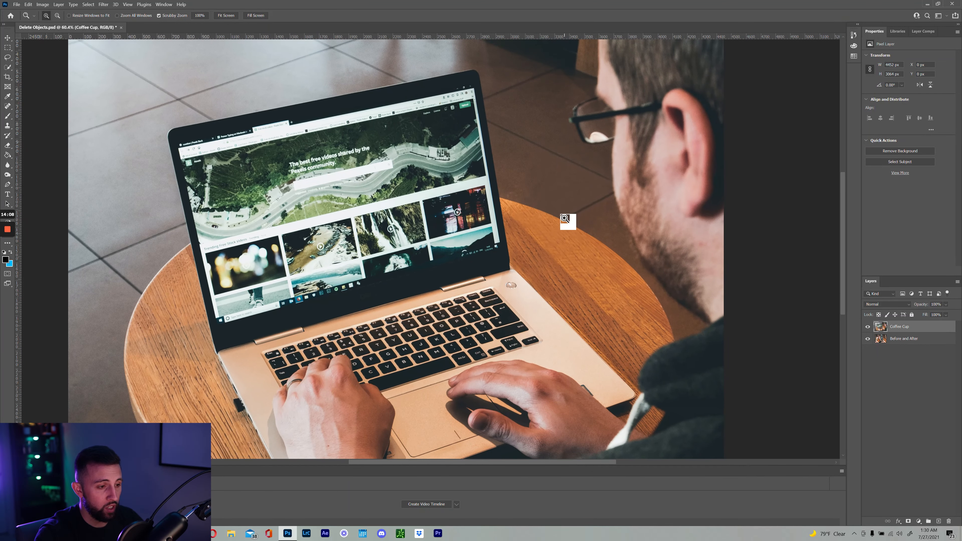